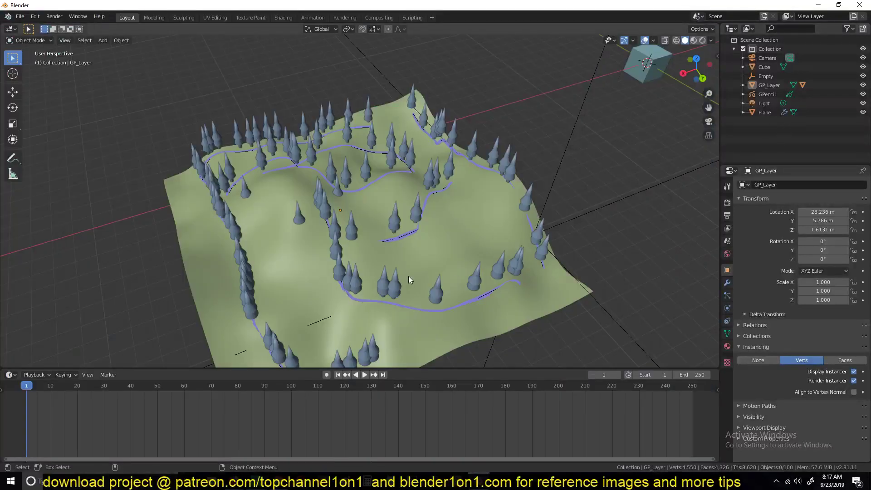
- Delete the default cube at the world origin, beside the finished tree landscape
middle_drag(408, 276, 379, 223)
mouse_move(359, 263)
middle_down()
mouse_move(433, 280)
mouse_move(282, 257)
mouse_move(364, 260)
middle_up()
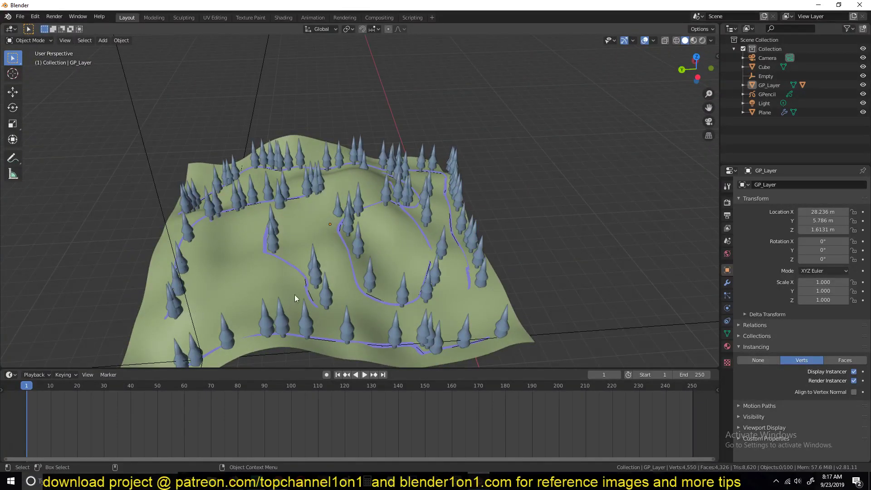
middle_drag(295, 296, 205, 218)
middle_drag(331, 227, 355, 251)
scroll(355, 251, down, 5)
shift+middle_drag(421, 215, 326, 230)
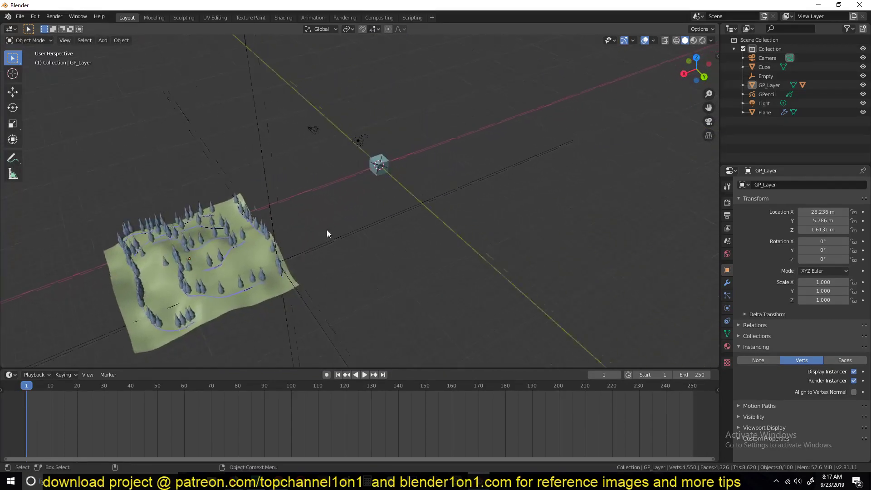
click(392, 172)
key(x)
click(386, 169)
- Add a mesh plane at the world origin and enlarge it uniformly to a scale of about 6.14
ctrl+scroll(420, 226, down, 3)
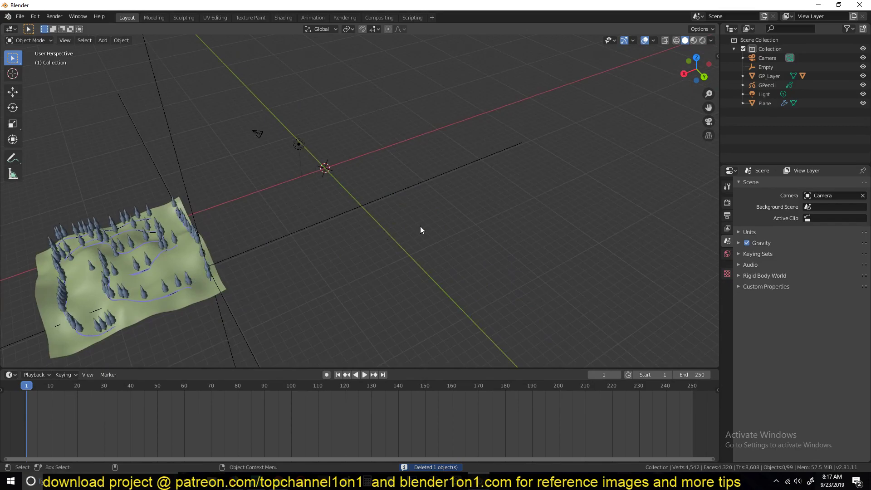
key(shift+a)
mouse_move(461, 214)
click(493, 214)
key(s)
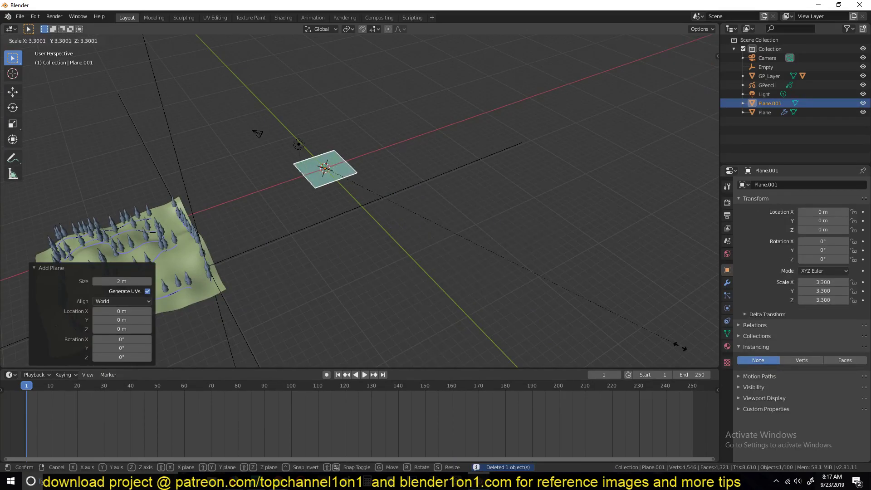
click(680, 346)
key(s)
click(610, 301)
- Subdivide the plane's mesh with an increased number of cuts and subdivide the result once more, finishing in Object Mode
scroll(609, 301, up, 4)
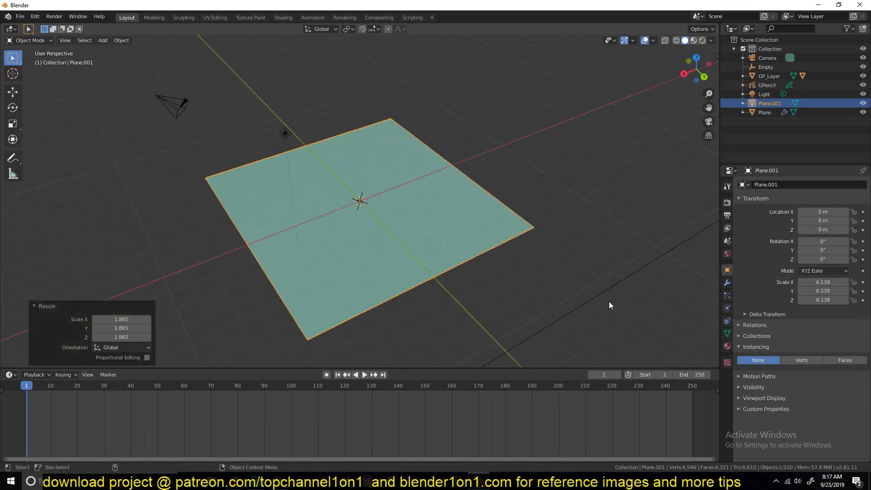
key(Tab)
middle_drag(493, 268, 399, 233)
right_click(399, 234)
click(384, 193)
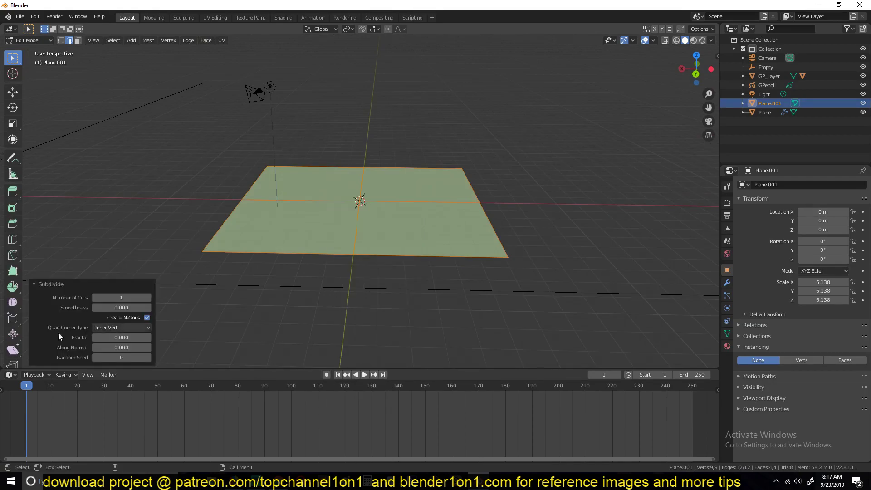
drag(117, 298, 191, 298)
right_click(368, 231)
click(370, 193)
key(Tab)
- Enlarge the subdivided plane to a scale of about 13.2 and add a Displace modifier to it
key(s)
click(538, 287)
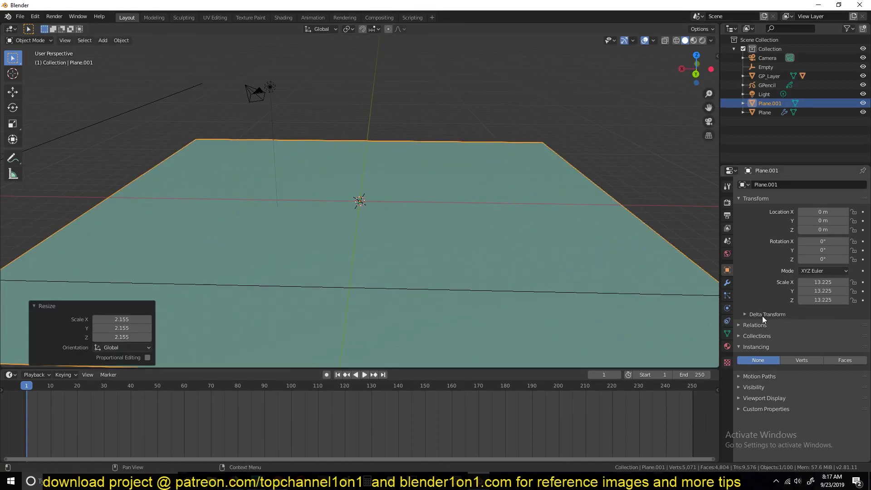
click(727, 283)
click(824, 185)
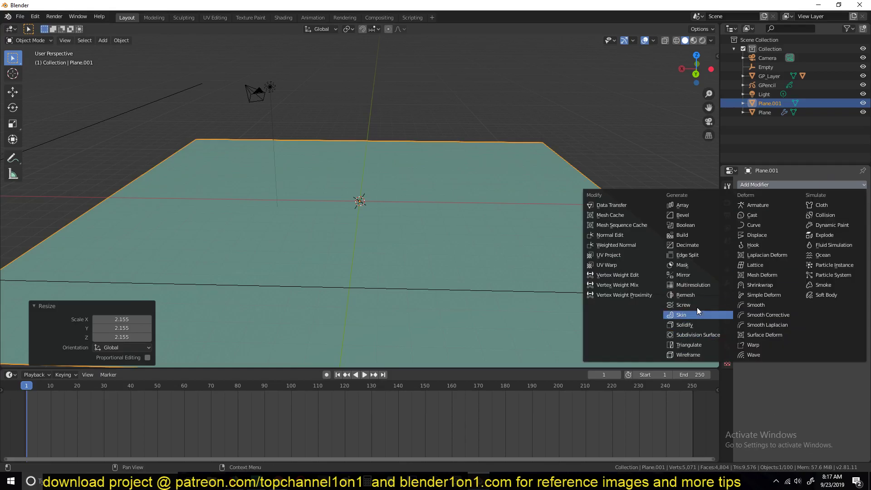
click(754, 235)
- Create a new texture for the plane's Displace modifier and set its type to Clouds
scroll(469, 198, down, 6)
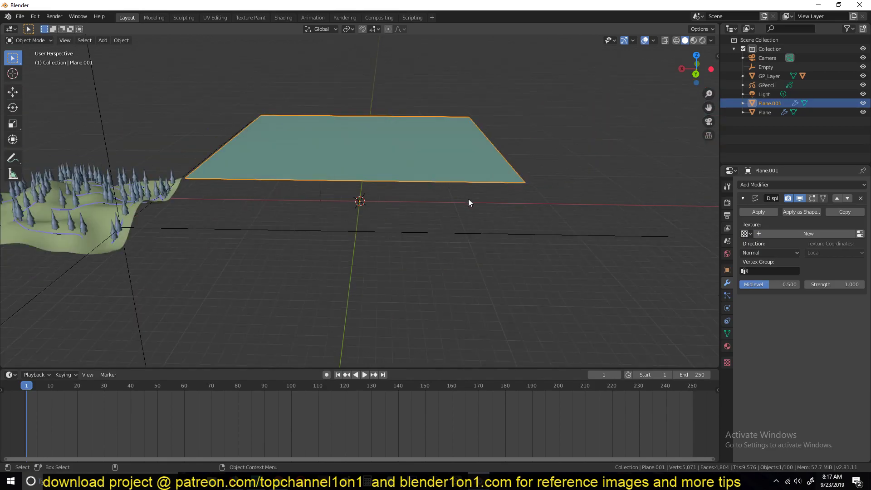
scroll(468, 199, up, 3)
middle_drag(441, 193, 425, 190)
shift+middle_drag(334, 166, 264, 173)
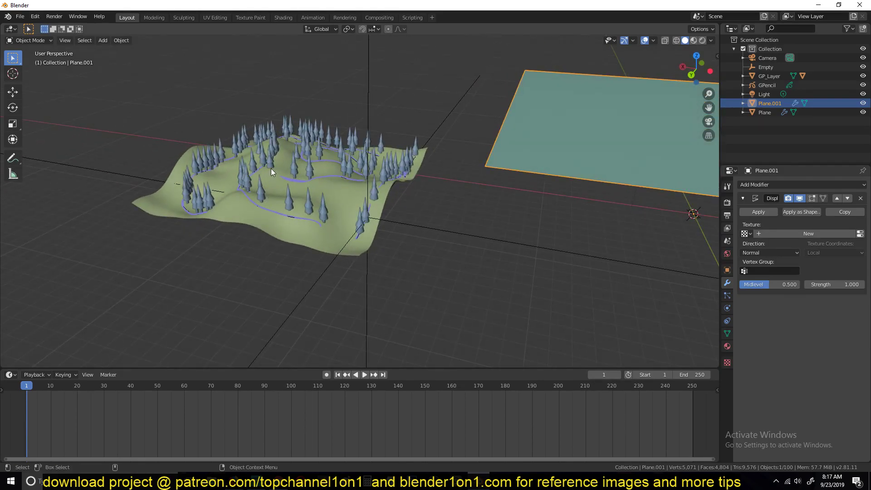
shift+middle_drag(314, 219, 145, 255)
shift+middle_drag(572, 252, 478, 222)
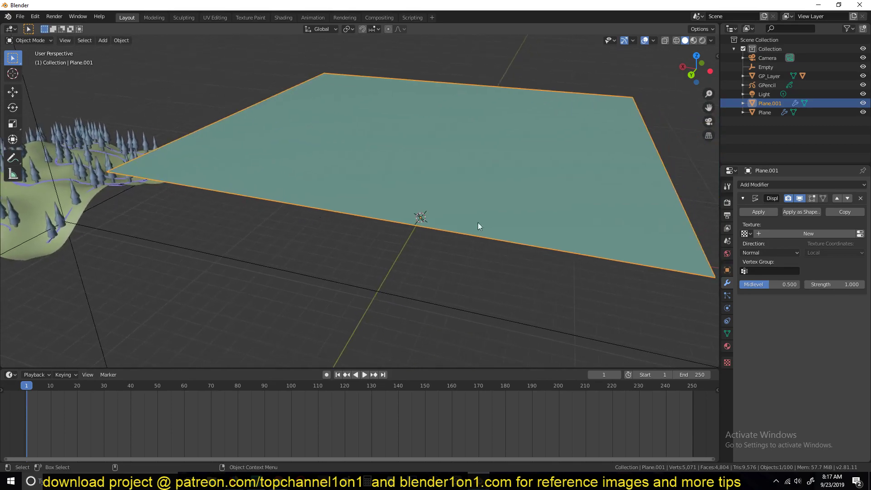
click(860, 234)
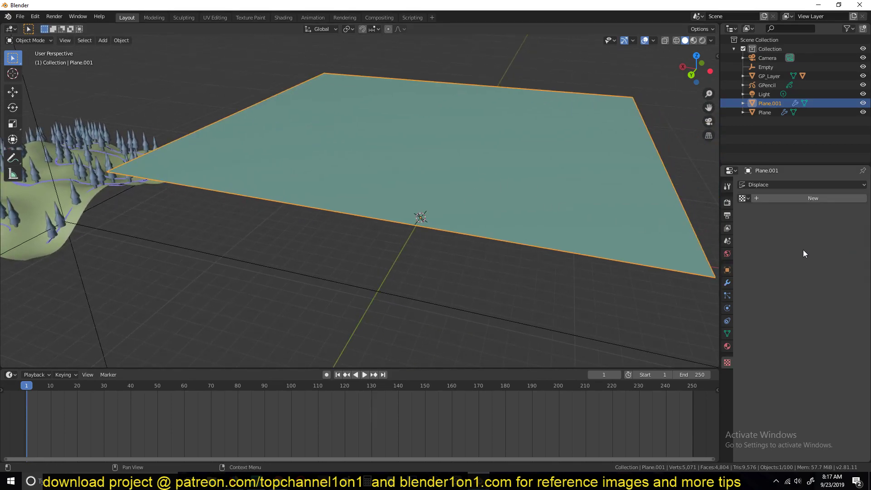
click(828, 197)
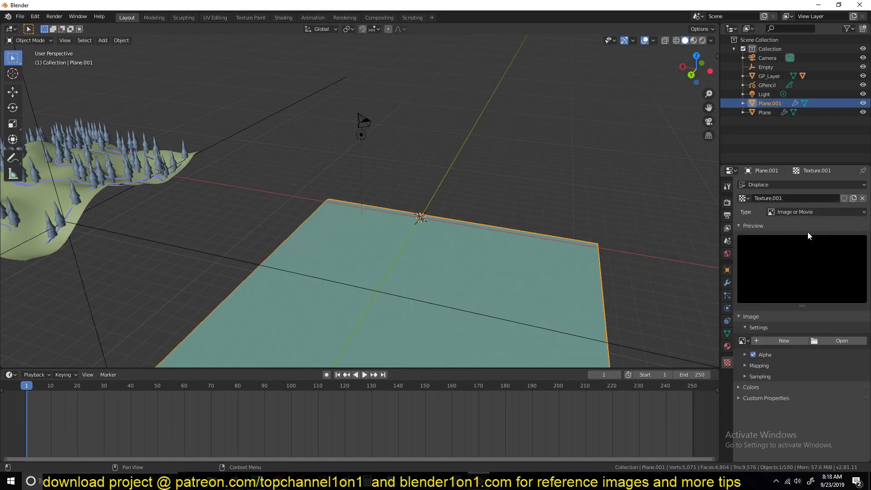
click(808, 212)
click(798, 240)
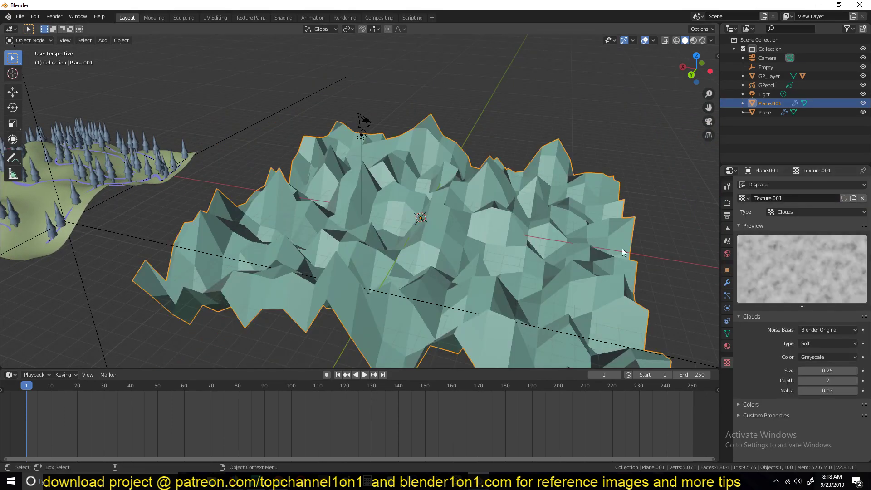
- Shade the displaced plane smooth and set the Clouds texture's noise size to 2.00
middle_drag(623, 248, 516, 170)
right_click(503, 151)
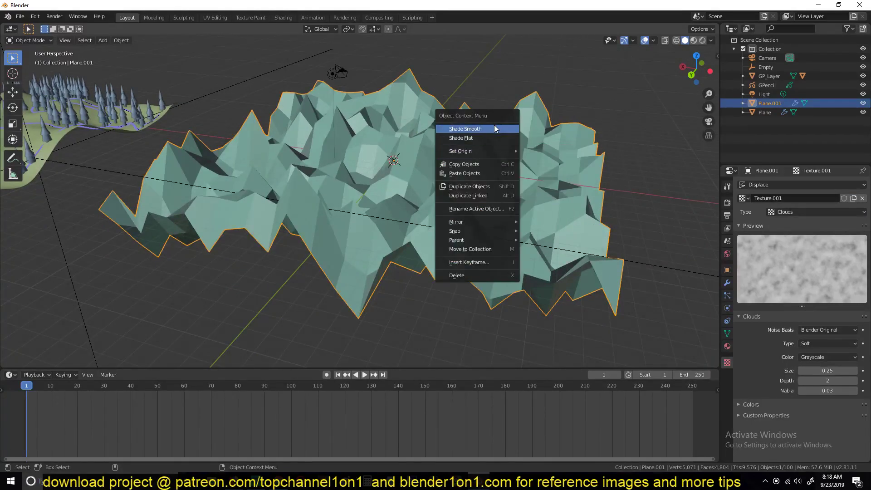
click(493, 120)
drag(828, 370, 865, 371)
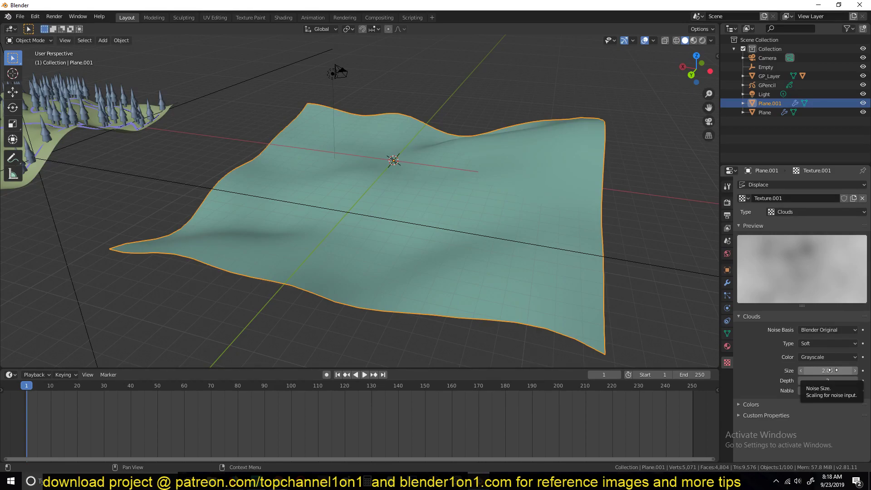
- Add a Plain Axes empty at the world origin and reselect the displaced plane
scroll(620, 262, down, 4)
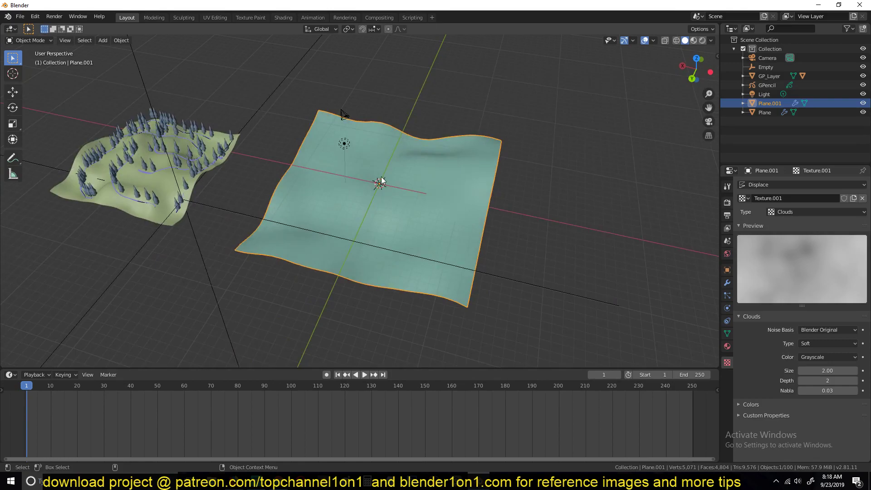
key(shift+a)
mouse_move(365, 263)
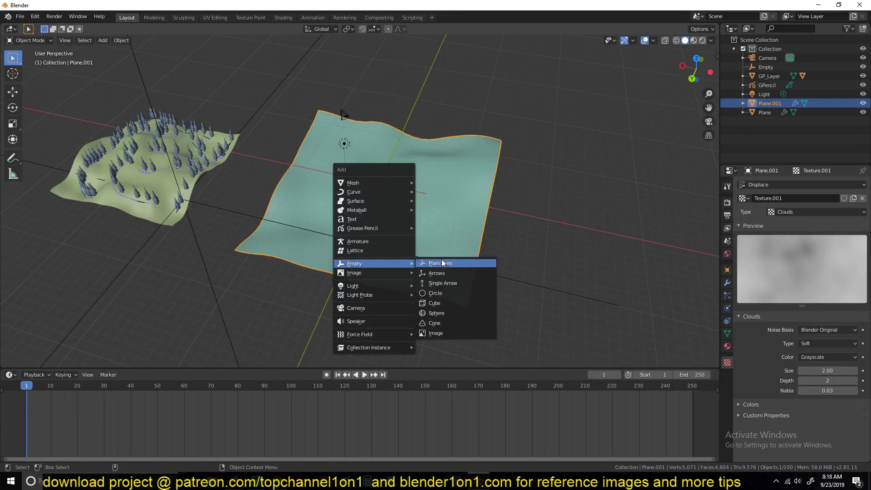
click(443, 263)
click(490, 203)
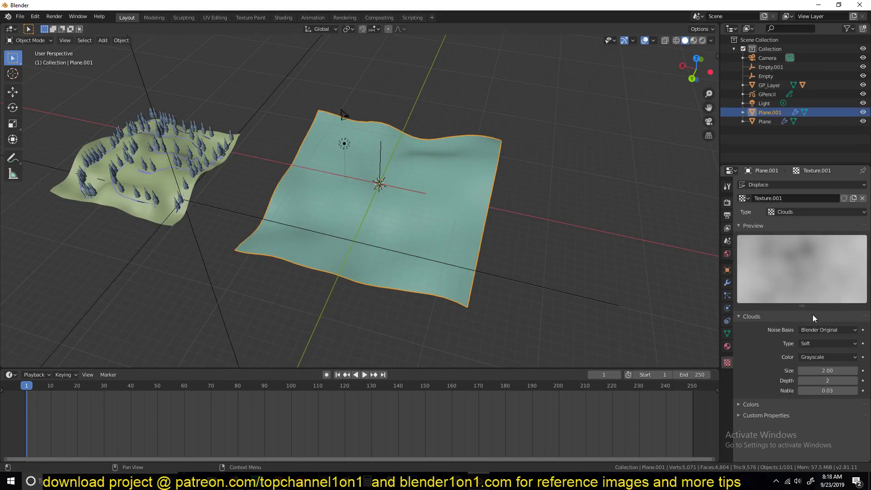
- Set the Displace modifier's texture coordinates to Object and assign the new Plain Axes empty as the reference object
click(727, 283)
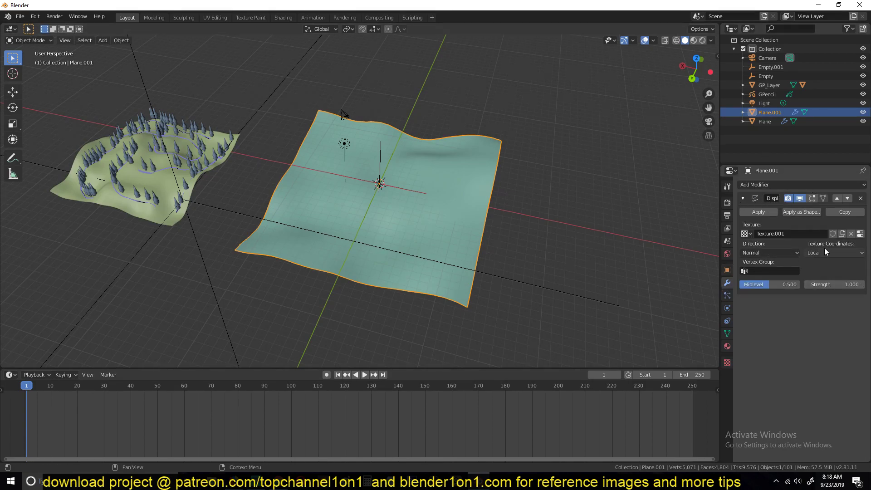
click(839, 249)
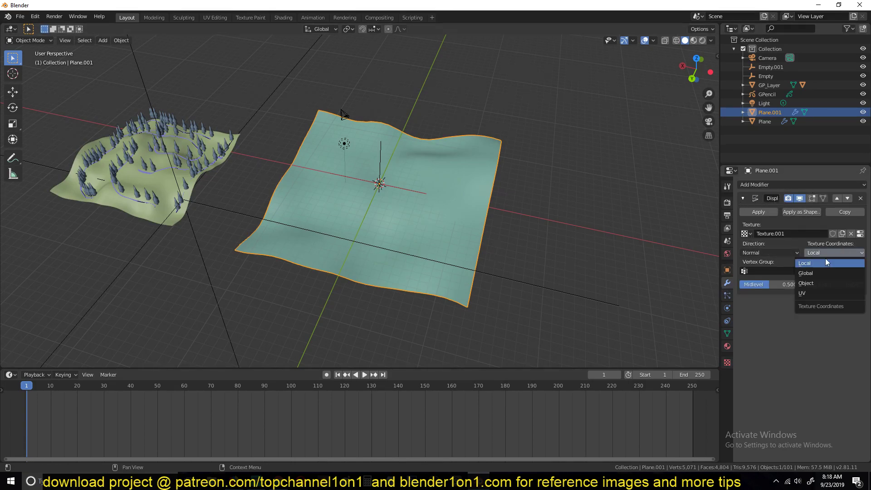
click(817, 285)
click(860, 271)
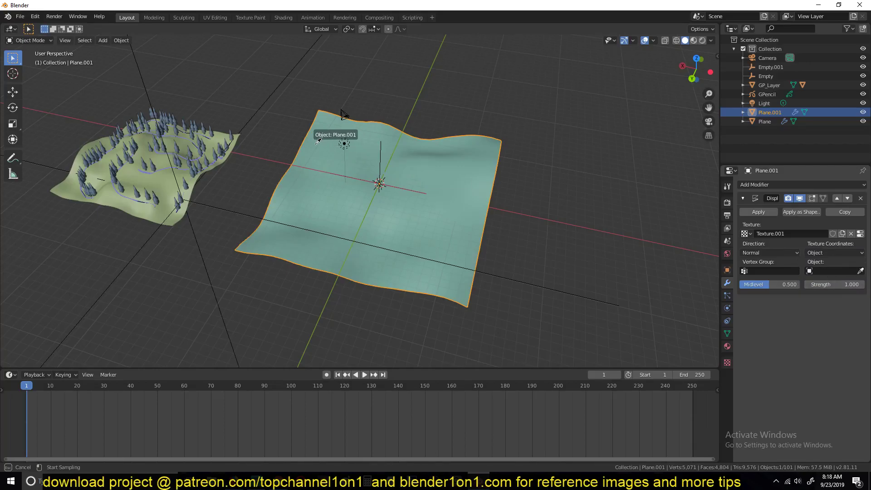
click(384, 142)
- Scale the reference empty up and down to adjust the shape of the terrain's hills
middle_drag(393, 167, 393, 157)
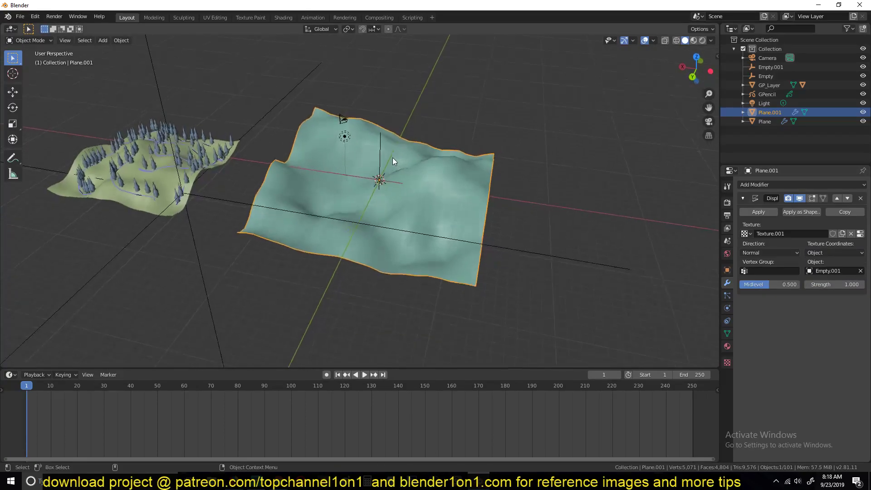
click(382, 157)
key(s)
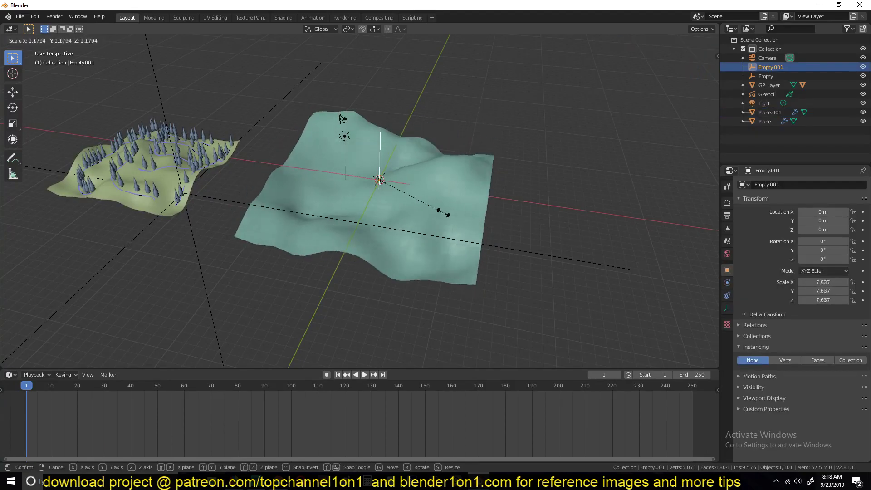
click(436, 207)
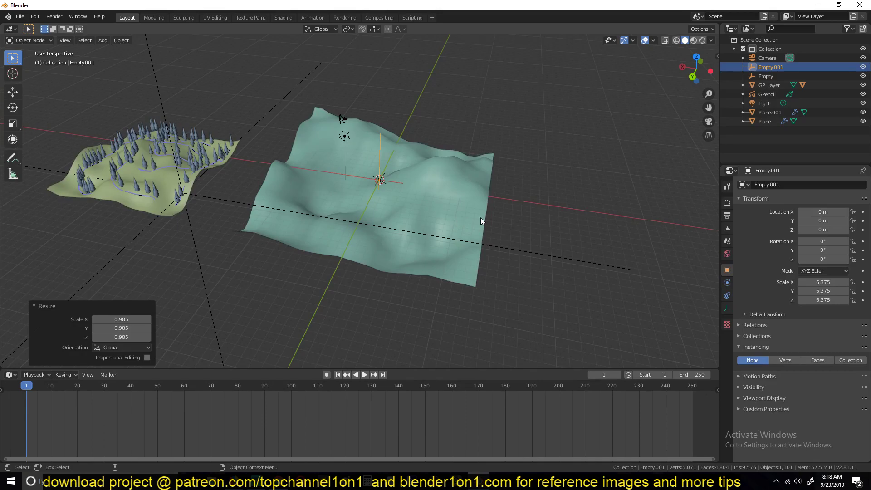
key(s)
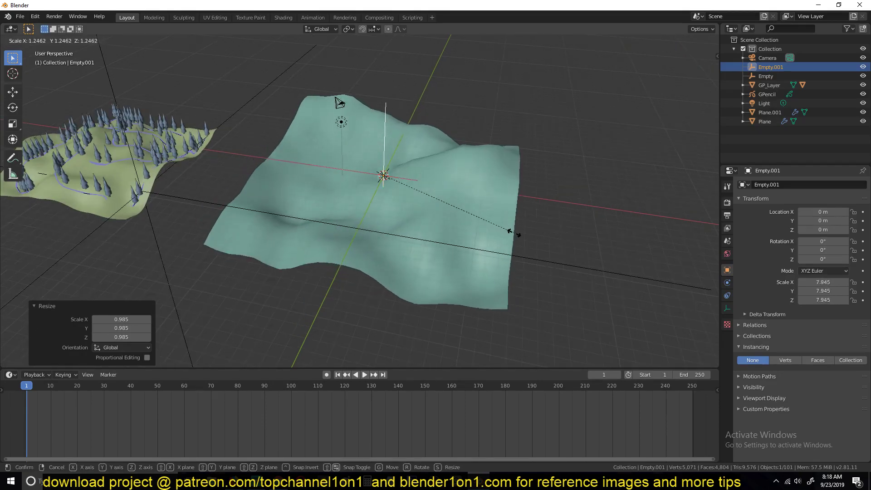
click(544, 246)
middle_drag(494, 226, 513, 211)
key(s)
click(462, 203)
middle_drag(462, 205, 469, 254)
- Add a Blank Grease Pencil object at the world origin on the new terrain
click(477, 211)
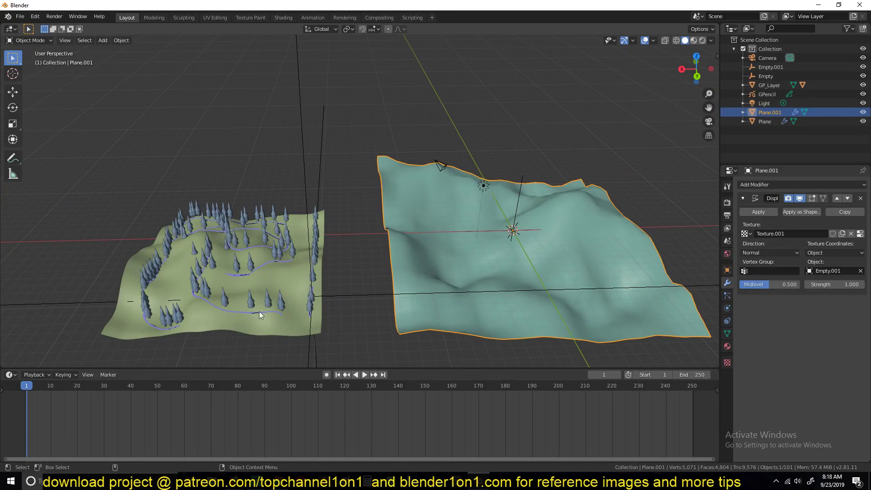
middle_drag(167, 316, 109, 195)
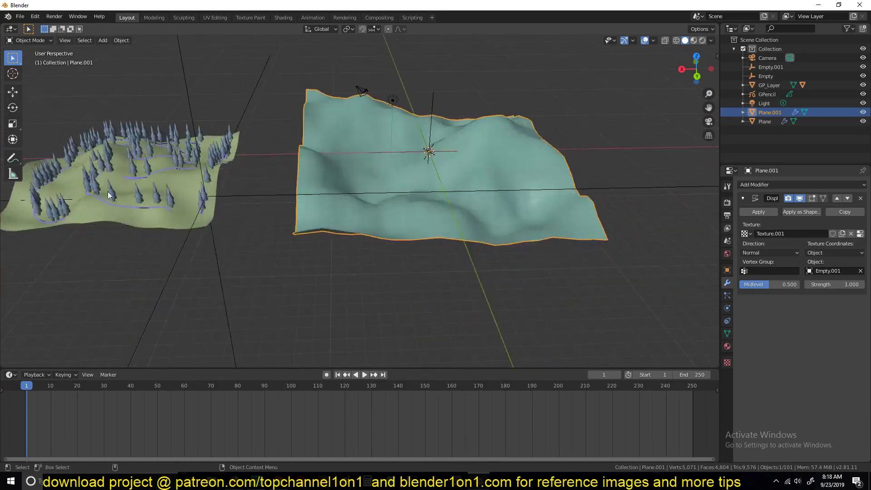
shift+middle_drag(171, 177, 109, 224)
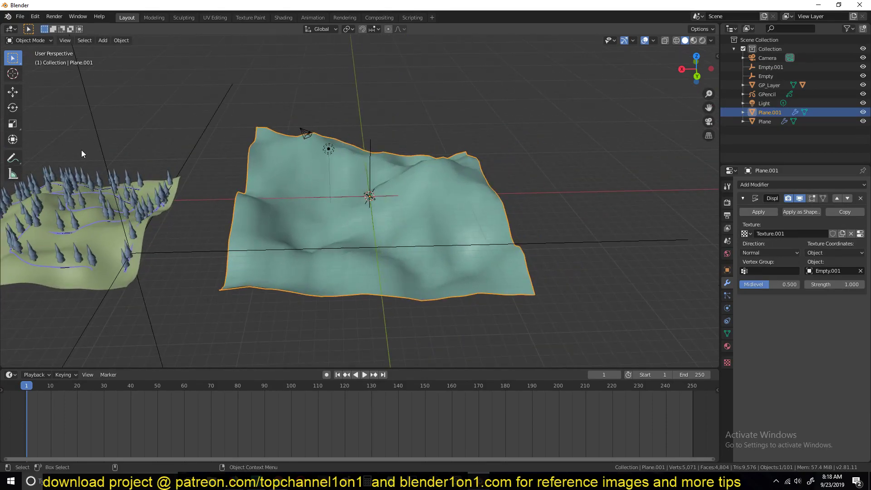
key(shift+a)
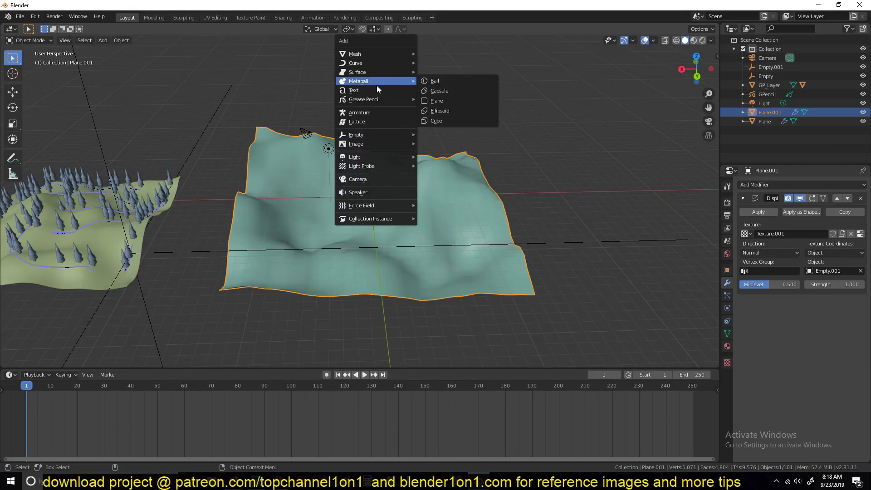
mouse_move(377, 101)
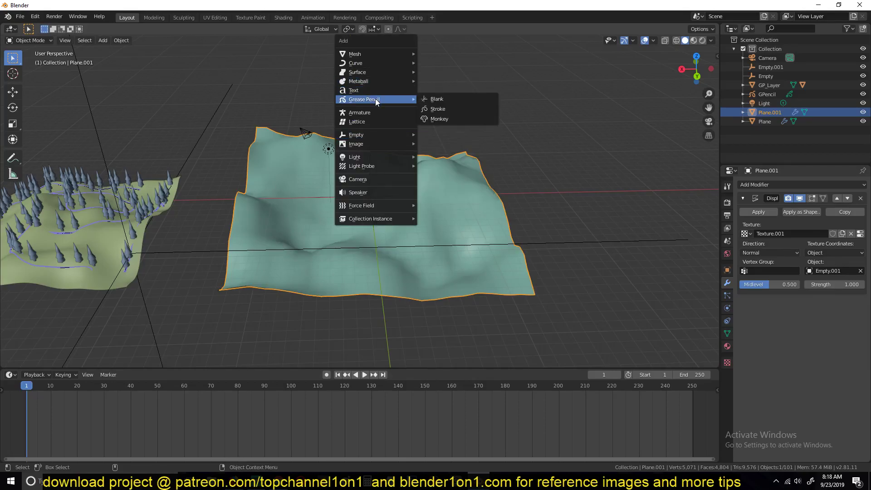
click(434, 98)
mouse_move(433, 97)
middle_down()
mouse_move(371, 219)
mouse_move(198, 162)
middle_up()
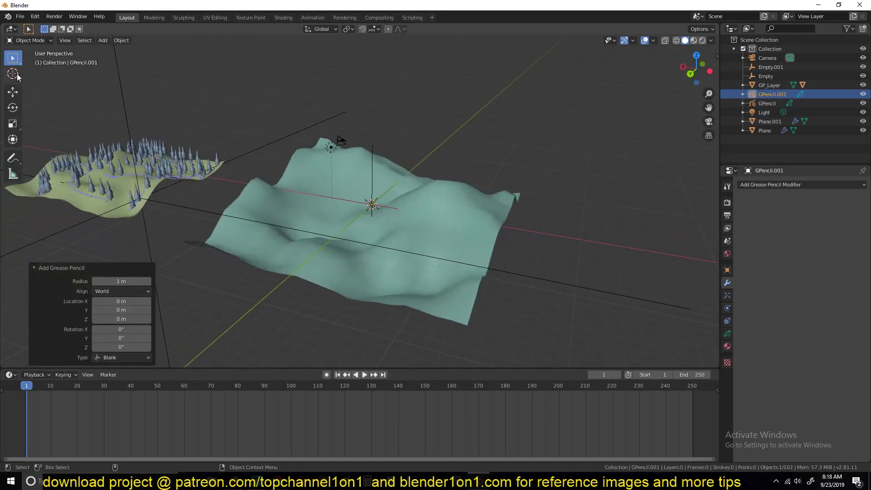
click(40, 40)
click(35, 80)
scroll(304, 240, up, 5)
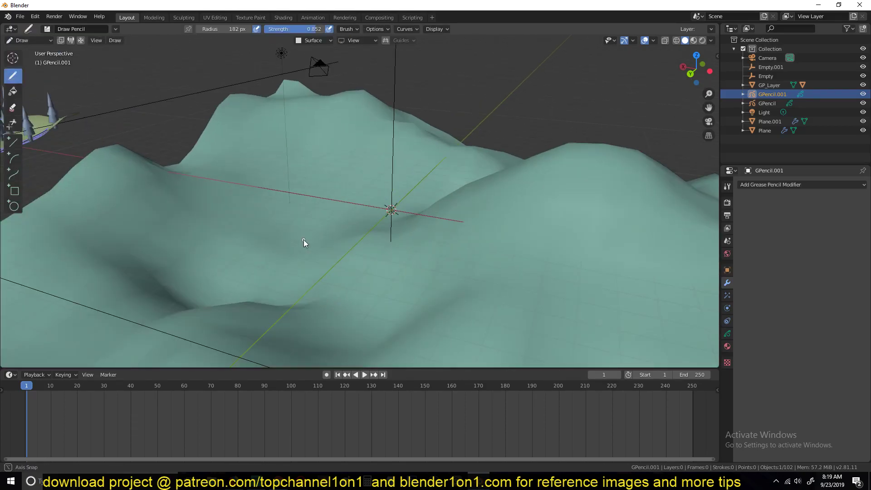
middle_drag(304, 240, 281, 245)
scroll(281, 244, up, 2)
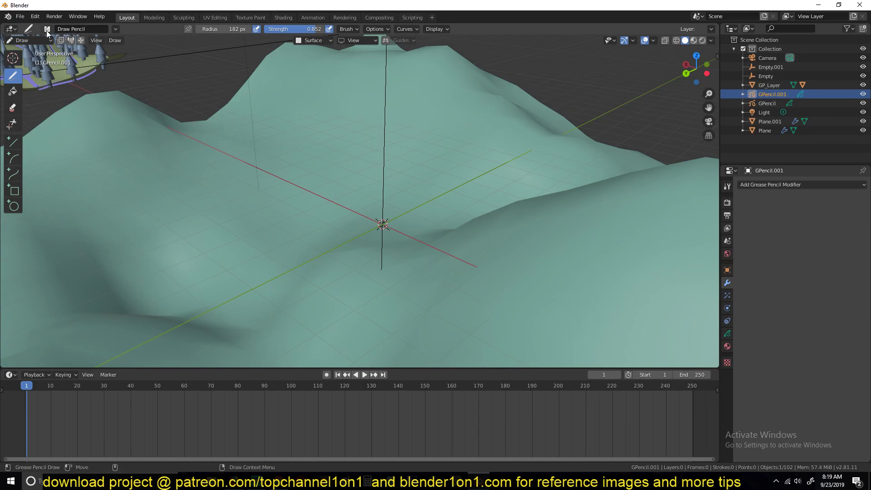
click(18, 28)
key(Escape)
scroll(226, 127, down, 5)
middle_drag(210, 58, 220, 46)
click(29, 40)
click(27, 50)
- Try to select the new grease pencil object at the world origin of the terrain
click(364, 181)
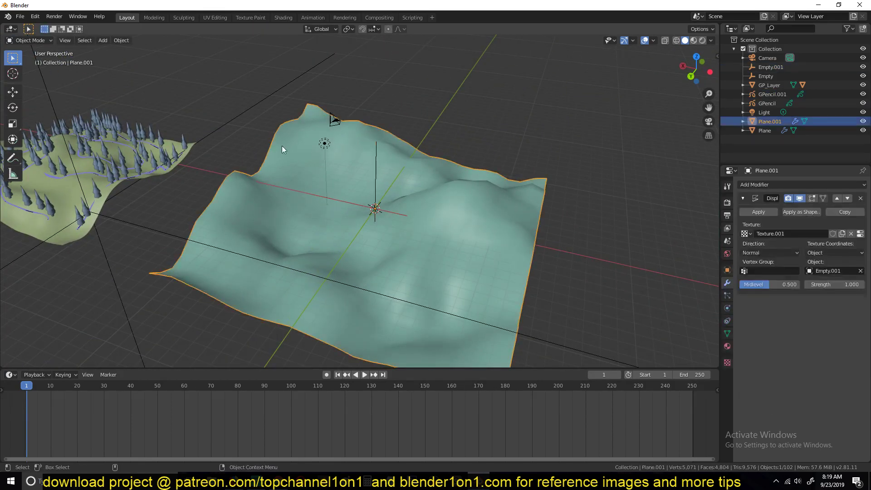
click(34, 42)
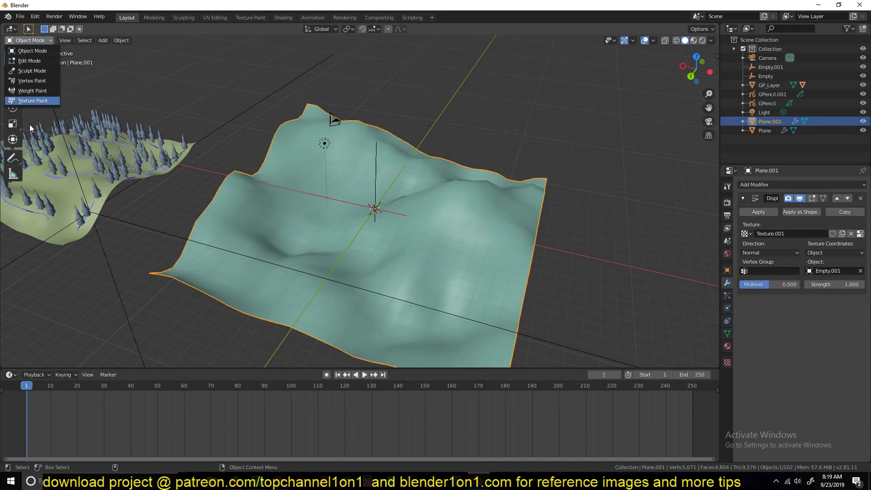
scroll(451, 238, up, 5)
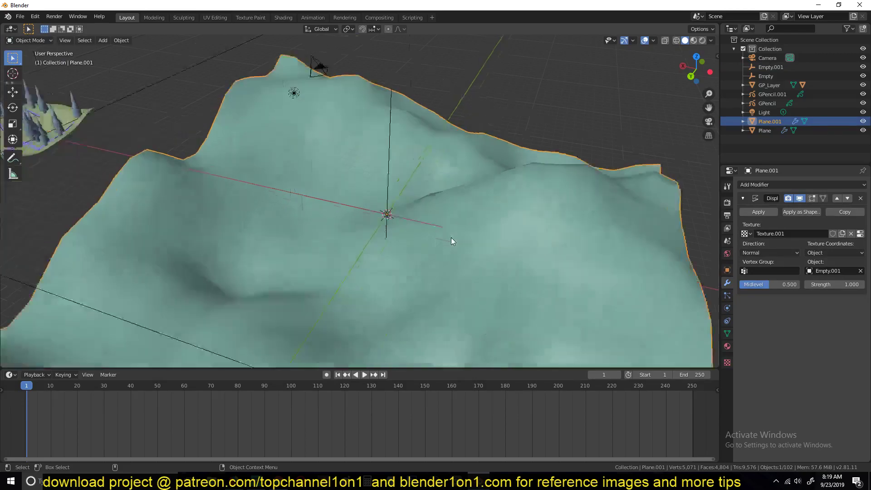
click(409, 223)
click(410, 226)
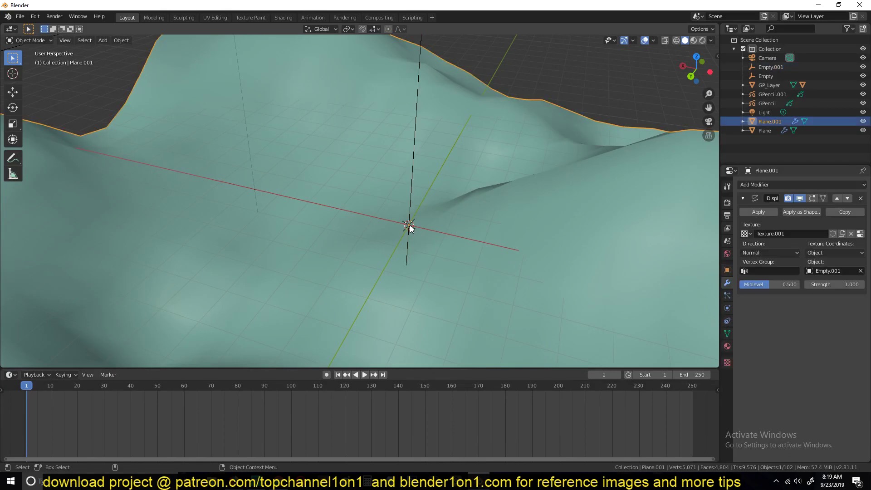
click(413, 222)
click(412, 222)
click(410, 225)
middle_drag(410, 224, 438, 206)
key(shift+z)
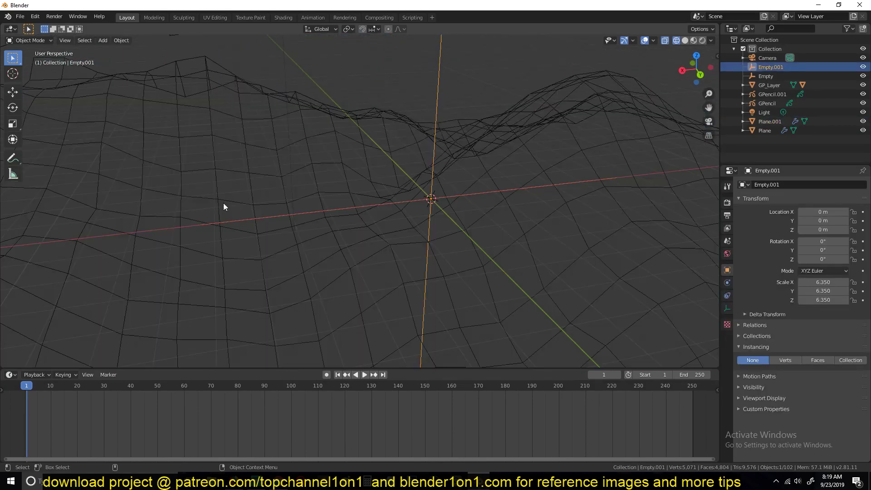
- Select the GPencil.001 object, return to solid shading, and switch the object to Draw mode
click(765, 94)
scroll(559, 170, down, 10)
middle_drag(559, 171, 467, 202)
scroll(463, 202, up, 5)
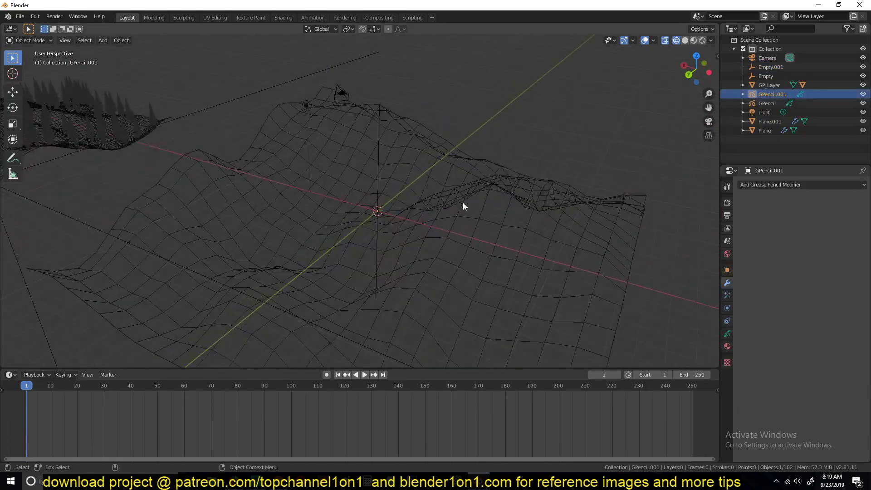
key(shift+z)
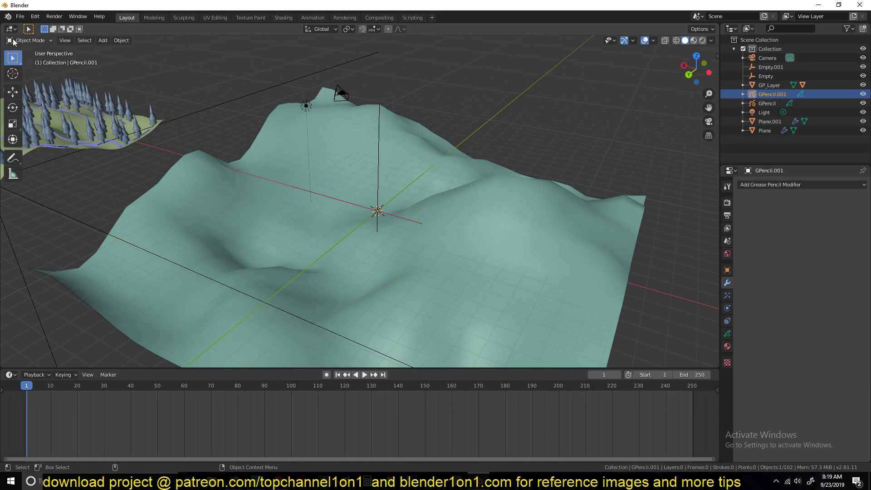
click(31, 40)
click(31, 88)
- Set the stroke placement to Origin and draw test strokes over the terrain, inspecting them from several angles
middle_drag(284, 159, 318, 120)
click(313, 41)
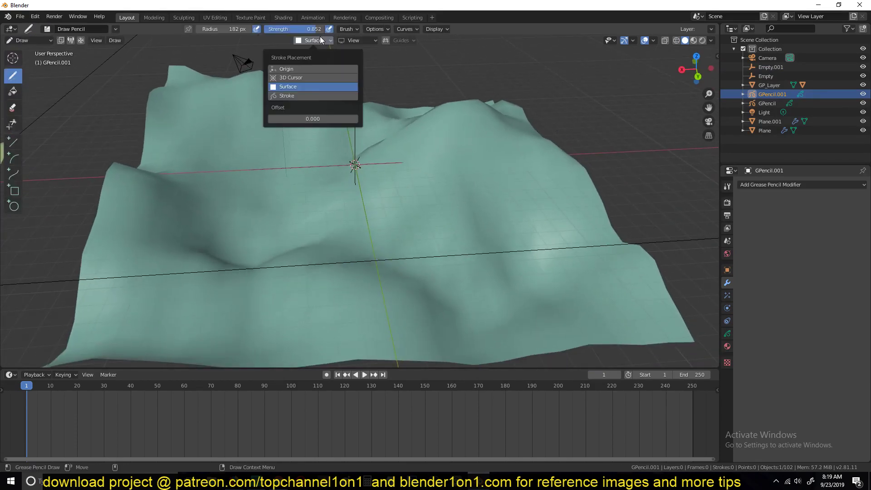
click(299, 68)
drag(571, 108, 321, 207)
mouse_move(332, 211)
middle_down()
mouse_move(333, 173)
mouse_move(368, 143)
middle_up()
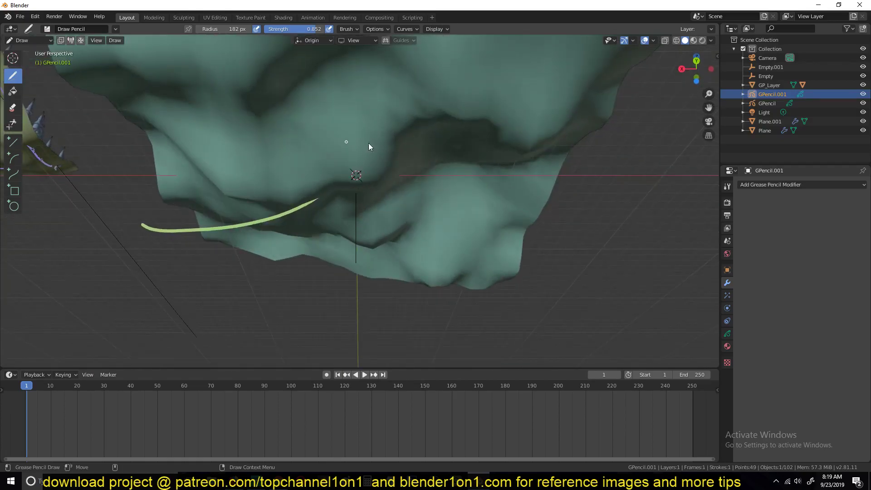
mouse_move(258, 277)
middle_down()
mouse_move(328, 278)
mouse_move(368, 264)
middle_up()
mouse_move(410, 245)
mouse_down()
mouse_move(250, 191)
mouse_move(131, 103)
mouse_up()
mouse_move(165, 105)
middle_down()
mouse_move(232, 53)
mouse_move(282, 178)
mouse_move(269, 181)
mouse_move(315, 179)
middle_up()
drag(314, 176, 394, 310)
mouse_move(394, 309)
middle_down()
mouse_move(388, 219)
mouse_move(290, 214)
mouse_move(290, 233)
middle_up()
drag(410, 170, 218, 245)
mouse_move(218, 246)
middle_down()
mouse_move(249, 314)
mouse_move(306, 220)
middle_up()
- Undo the test strokes made with Origin placement and discard a further trial stroke on the terrain
key(ctrl+z)
key(ctrl+z)
key(ctrl+z)
key(ctrl+z)
key(ctrl+z)
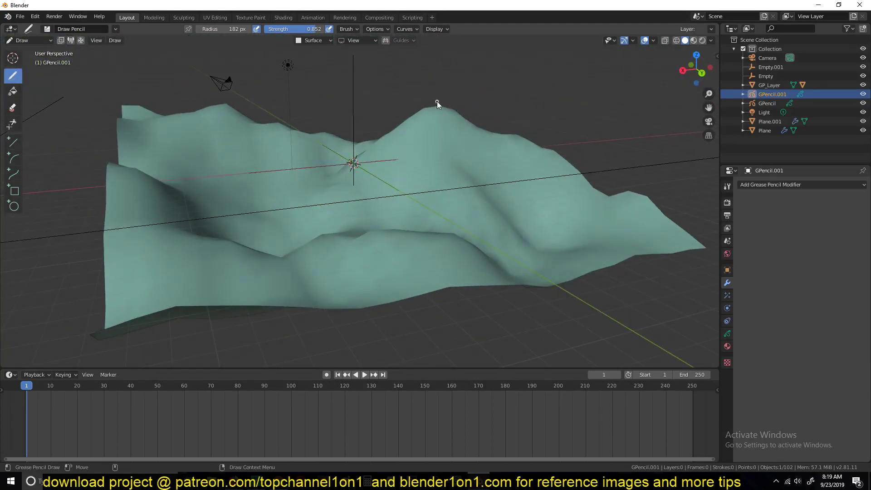
drag(254, 210, 418, 116)
mouse_move(294, 189)
middle_down()
mouse_move(364, 145)
mouse_move(329, 176)
middle_up()
key(ctrl+z)
- Keep the stroke placement on Surface and draw several freehand test strokes along the hills and valleys
click(318, 39)
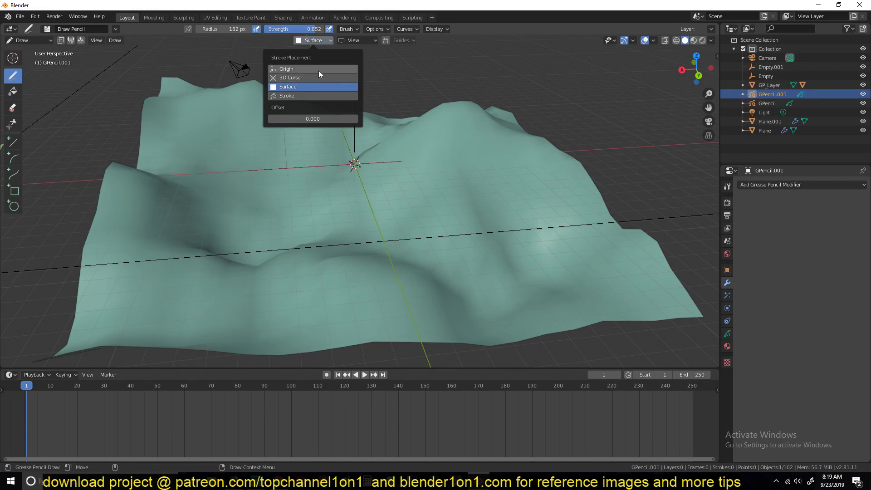
drag(459, 178, 260, 248)
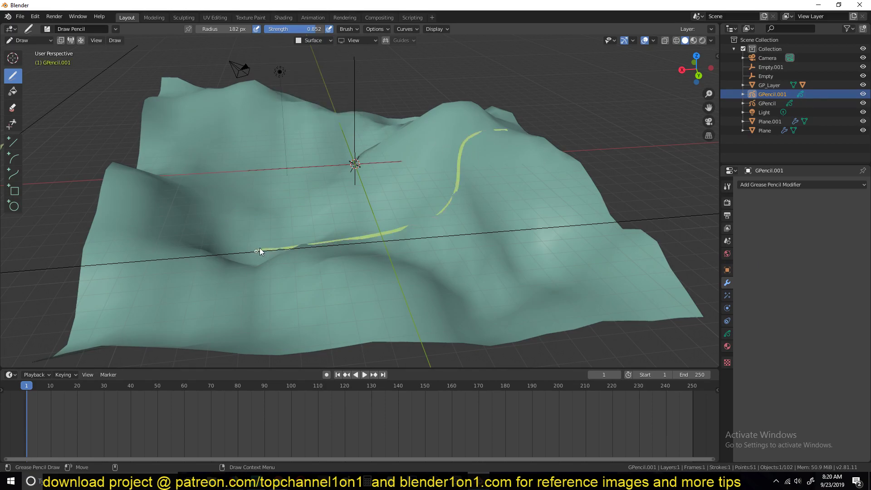
middle_drag(260, 247, 415, 242)
drag(415, 245, 200, 214)
middle_drag(233, 170, 380, 222)
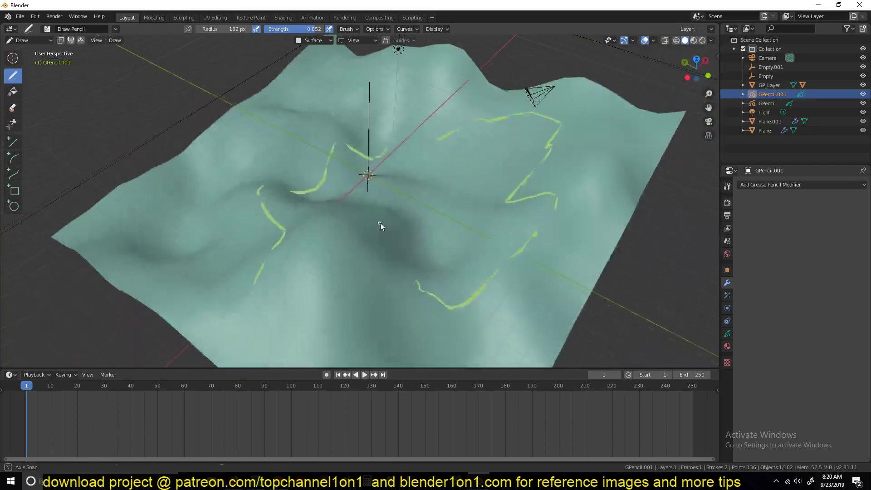
drag(277, 207, 257, 207)
middle_drag(257, 208, 444, 215)
mouse_move(443, 215)
mouse_down()
mouse_move(309, 238)
mouse_move(237, 225)
mouse_up()
- Undo all the freehand test strokes drawn on the terrain surface
key(ctrl+z)
key(ctrl+z)
key(ctrl+z)
key(ctrl+z)
key(ctrl+z)
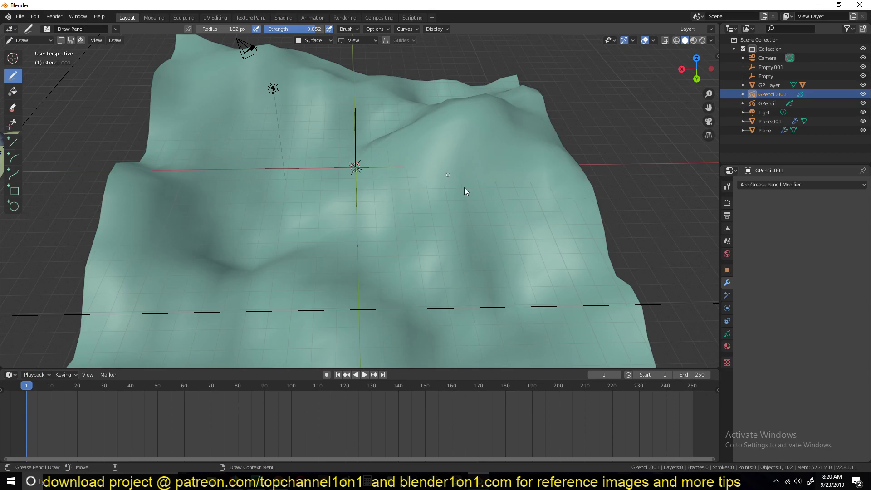
- Add a new grease pencil material with a green stroke colour and draw a curved test stroke on the terrain
click(728, 346)
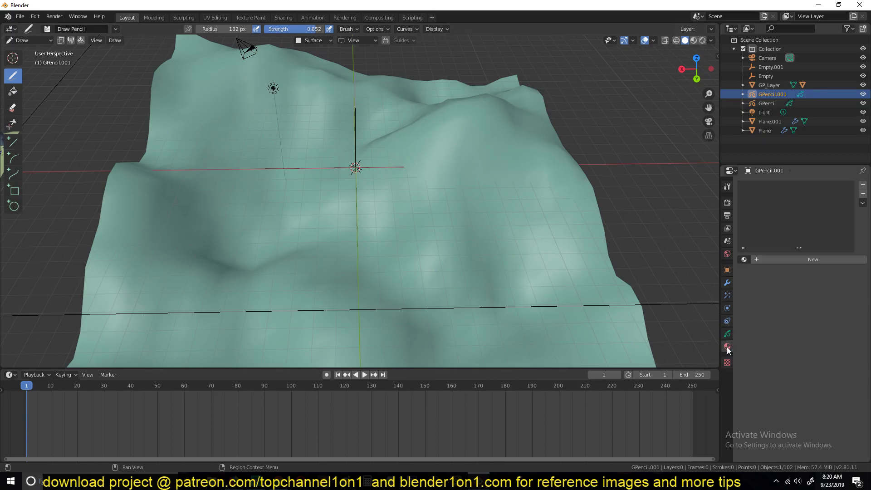
click(797, 260)
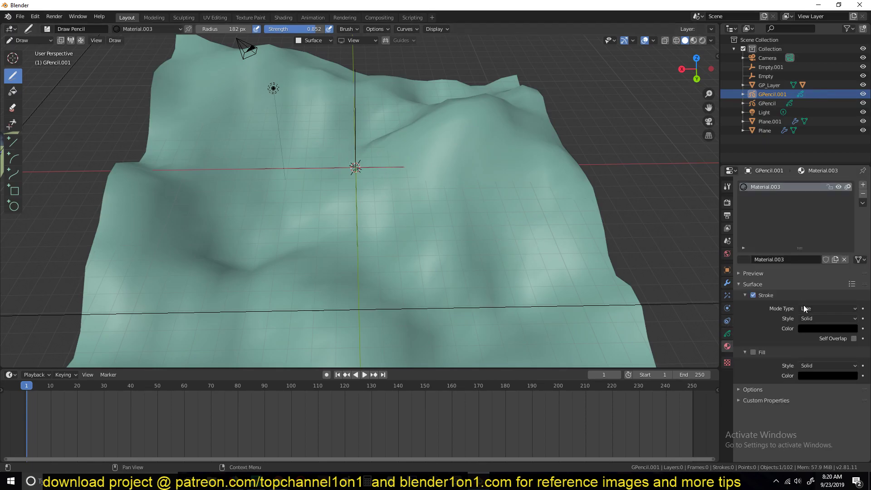
click(821, 326)
click(851, 223)
drag(810, 220, 778, 225)
mouse_move(447, 159)
mouse_down()
mouse_move(209, 250)
mouse_move(250, 229)
mouse_up()
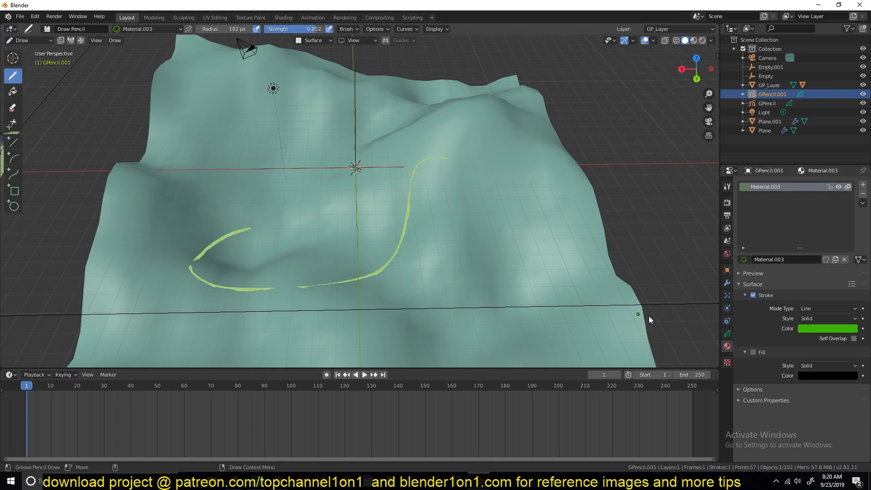
- Change the material's stroke colour to blue and draw more strokes across the terrain
click(810, 328)
click(823, 248)
drag(449, 134, 365, 279)
middle_drag(312, 268, 500, 242)
mouse_move(488, 293)
mouse_down()
mouse_move(486, 271)
mouse_move(498, 288)
mouse_move(220, 223)
mouse_up()
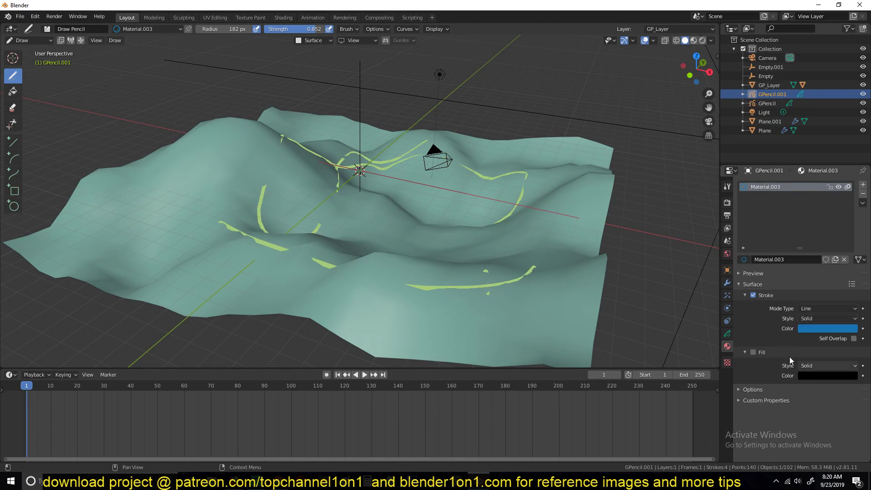
- Adjust the material's stroke colour again and try further strokes over the hills
click(821, 331)
drag(816, 287, 792, 286)
drag(412, 221, 380, 252)
mouse_move(351, 269)
mouse_down()
mouse_move(424, 301)
mouse_move(381, 311)
mouse_up()
middle_drag(374, 276, 486, 273)
- Undo the latest colour change and the additional test strokes
key(ctrl+z)
key(ctrl+z)
key(ctrl+z)
key(ctrl+z)
key(ctrl+z)
key(ctrl+z)
key(ctrl+z)
key(ctrl+z)
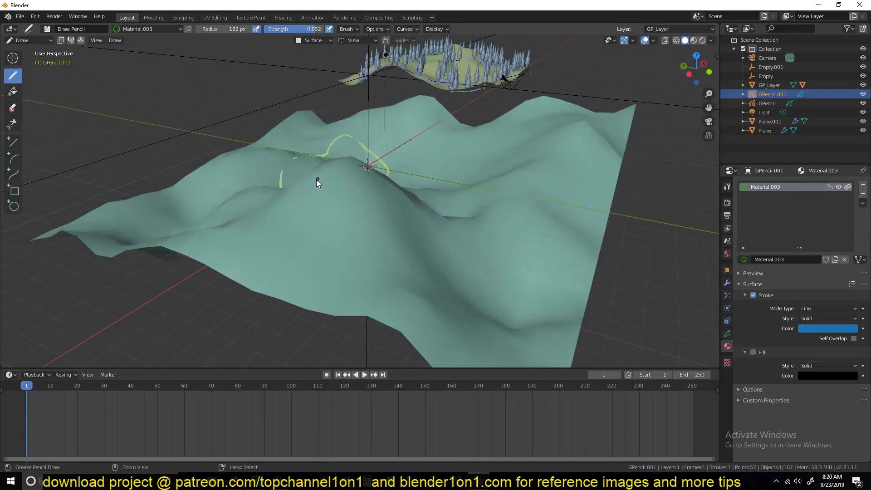
- Undo the remaining stroke and the material added to the grease pencil object
middle_drag(449, 79, 320, 165)
scroll(285, 197, down, 3)
middle_drag(327, 202, 410, 198)
scroll(314, 132, up, 2)
mouse_move(314, 102)
mouse_down()
mouse_move(250, 274)
mouse_move(574, 319)
mouse_up()
drag(549, 152, 550, 155)
mouse_move(314, 107)
middle_down()
mouse_move(326, 148)
mouse_move(349, 165)
mouse_move(338, 90)
middle_up()
key(ctrl+z)
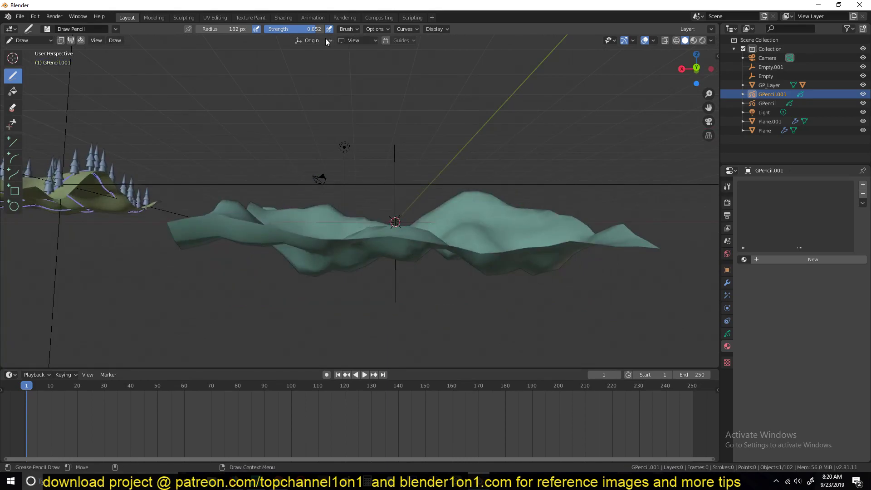
- Try the 3D Cursor stroke placement for the grease pencil object
click(326, 40)
click(310, 78)
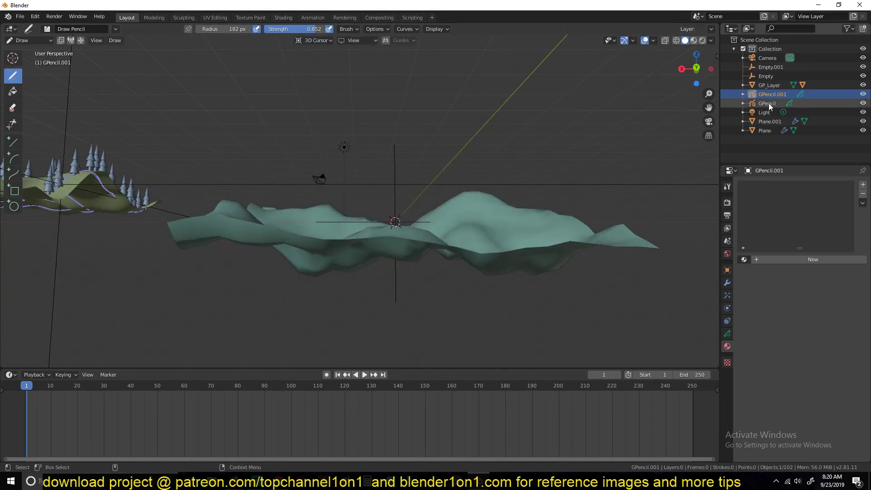
middle_drag(418, 161, 427, 233)
mouse_move(269, 103)
mouse_down()
mouse_move(484, 95)
mouse_move(565, 280)
mouse_move(258, 323)
mouse_move(233, 128)
mouse_move(267, 104)
mouse_up()
mouse_move(279, 245)
middle_down()
mouse_move(279, 53)
mouse_move(298, 71)
middle_up()
- Set the stroke placement to Surface and draw a rectangular outline around the terrain, just inside its edges
click(317, 40)
click(302, 86)
middle_drag(356, 234, 260, 85)
mouse_move(228, 76)
mouse_down()
mouse_move(283, 323)
mouse_move(525, 258)
mouse_move(447, 83)
mouse_move(313, 52)
mouse_up()
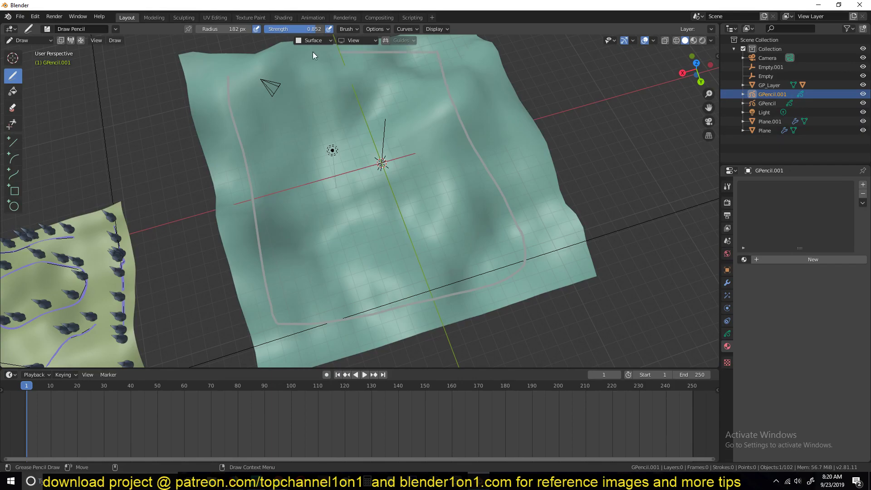
drag(230, 80, 230, 83)
- Draw a large circle on the terrain surface inside the rectangular outline
mouse_move(364, 232)
middle_down()
mouse_move(323, 119)
mouse_move(329, 235)
mouse_move(360, 187)
middle_up()
drag(294, 178, 389, 274)
drag(386, 114, 370, 109)
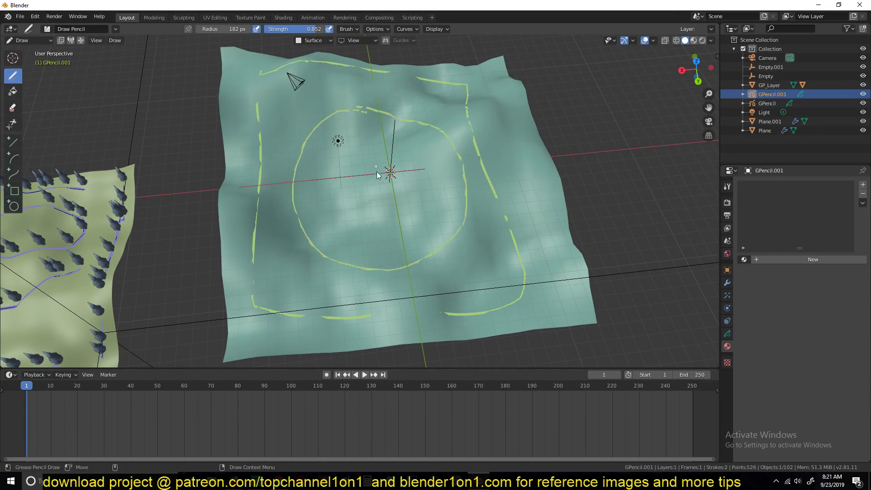
- Draw two eyes, a smiling mouth and a lower lip inside the circle to form a smiley face
drag(328, 154, 329, 155)
drag(418, 148, 418, 150)
drag(423, 196, 417, 186)
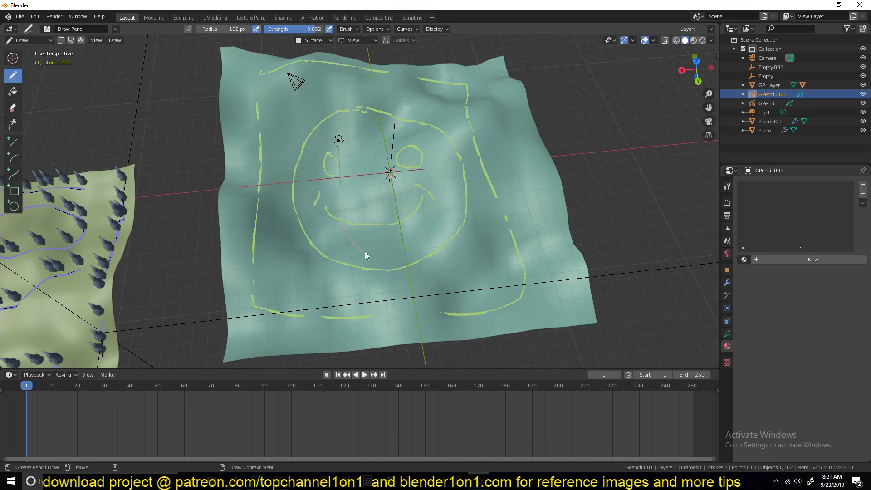
drag(418, 222, 415, 225)
mouse_move(390, 295)
middle_down()
mouse_move(454, 247)
mouse_move(447, 312)
mouse_move(338, 261)
mouse_move(339, 246)
mouse_move(418, 288)
middle_up()
mouse_move(276, 148)
middle_down()
mouse_move(111, 159)
mouse_move(228, 130)
middle_up()
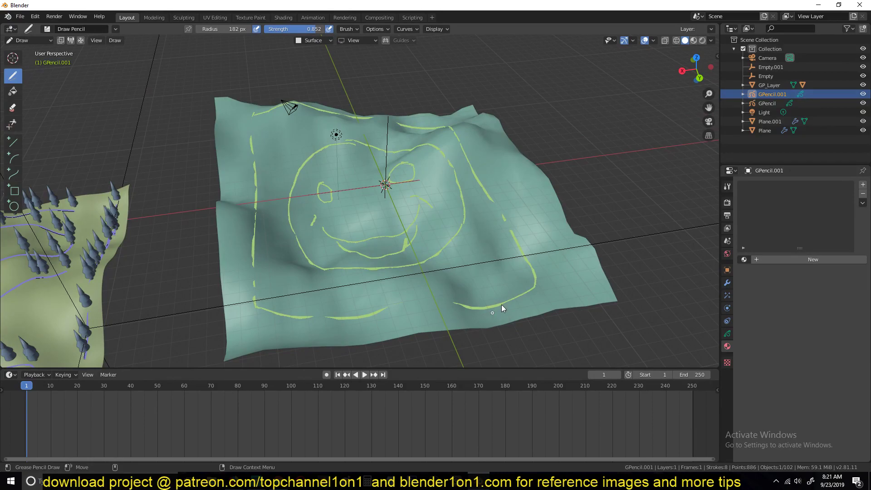
- Switch to Object Mode, select the GP_Layer object carrying the trees on the first terrain, and remove it from view
middle_drag(435, 144, 287, 191)
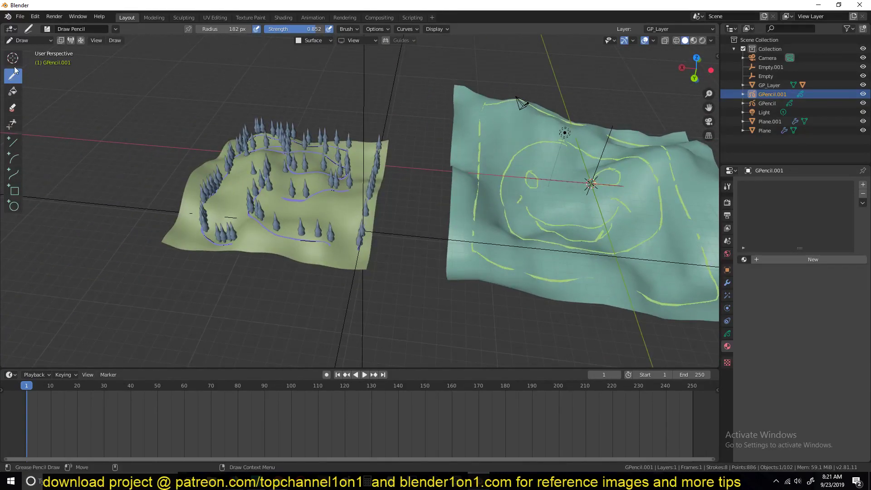
click(40, 39)
click(37, 47)
scroll(244, 169, up, 5)
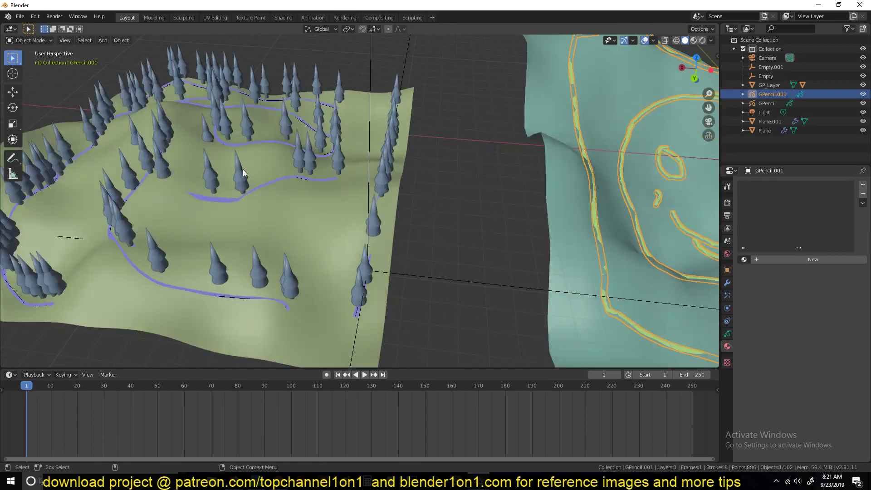
click(243, 170)
scroll(241, 170, down, 5)
key(shift+z)
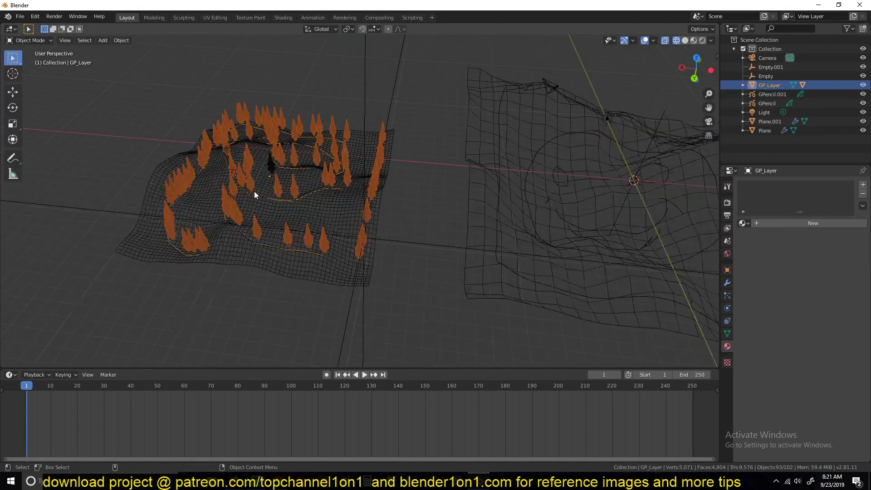
key(Delete)
- Duplicate the source tree at the first terrain, place the copy beside the new terrain, and scale it up about 2.6 times
click(249, 164)
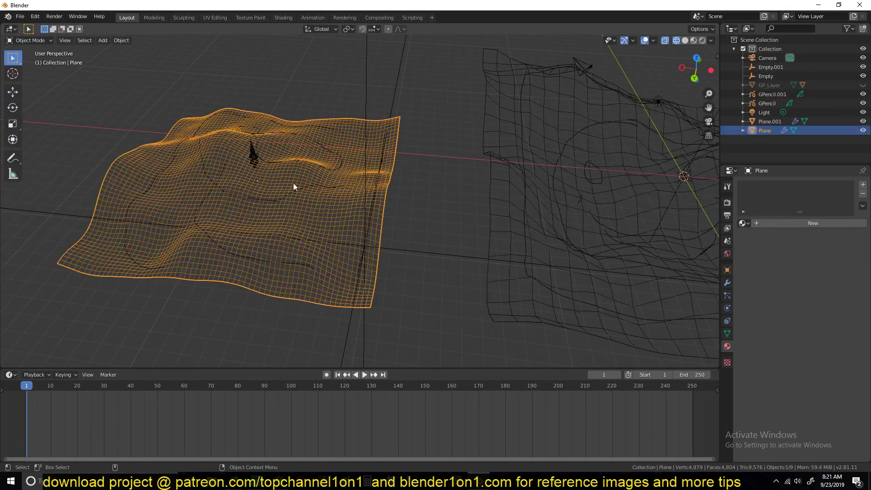
click(252, 153)
scroll(376, 255, down, 4)
shift+middle_drag(375, 255, 229, 269)
key(shift+d)
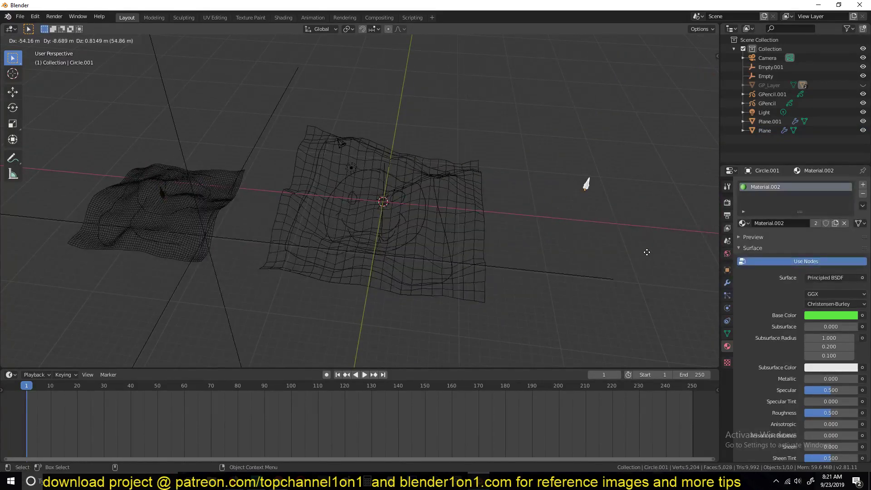
click(647, 252)
key(z)
click(615, 253)
middle_drag(595, 228, 473, 238)
key(s)
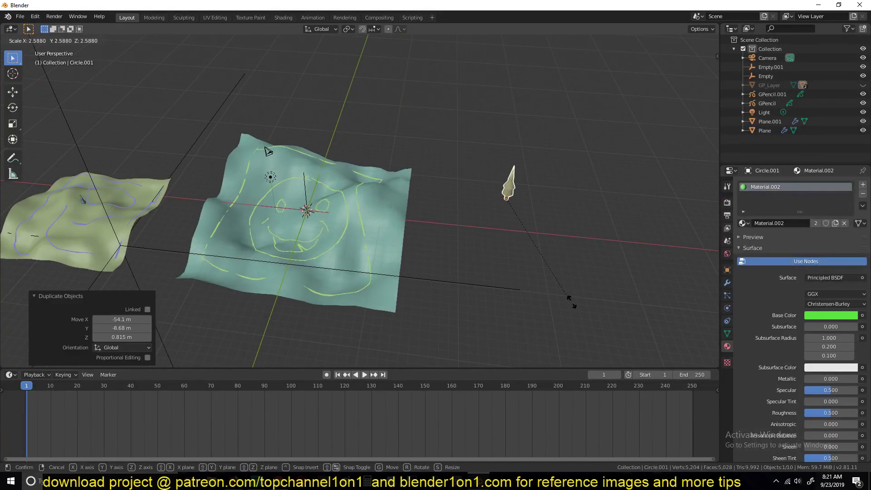
click(571, 301)
- In Edit Mode, add a loop cut around the copied tree's middle tier and scale the loop
key(KP_Decimal)
key(Tab)
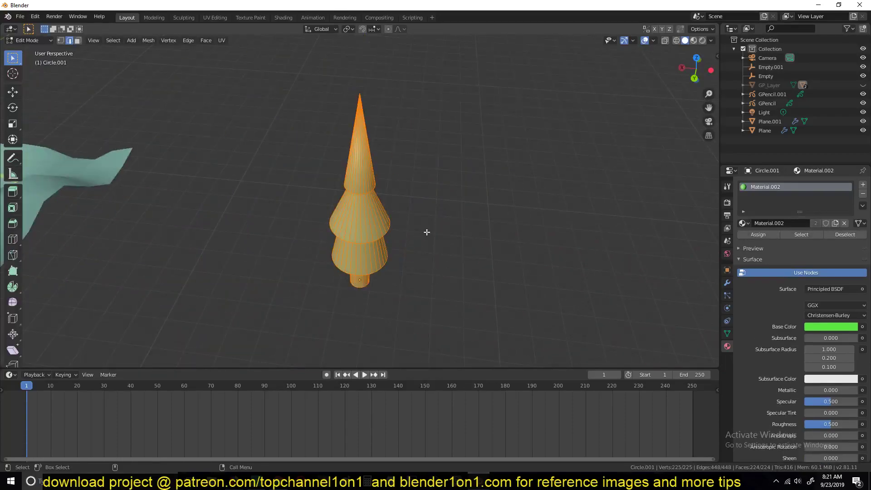
key(ctrl+r)
click(382, 215)
right_click(396, 219)
key(s)
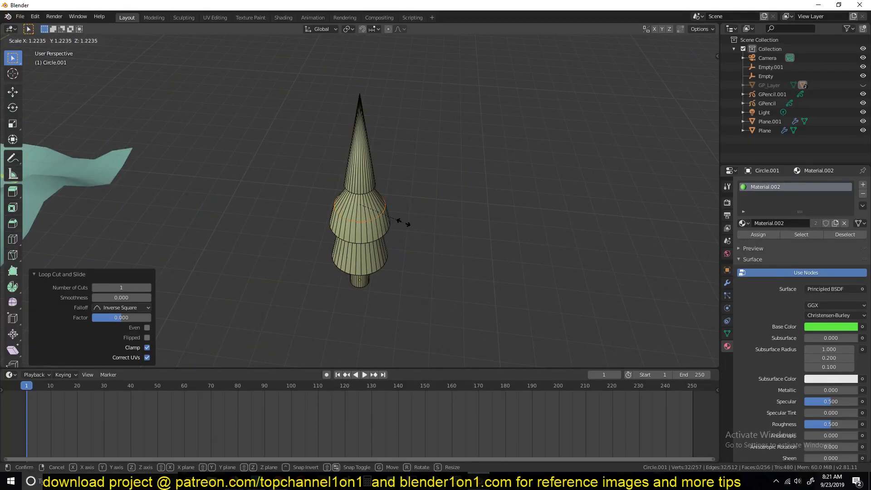
click(387, 227)
- Add a second loop cut lower on the middle tier, scale it inward to about 0.78, and shift it vertically
key(ctrl+r)
click(383, 227)
right_click(420, 239)
key(s)
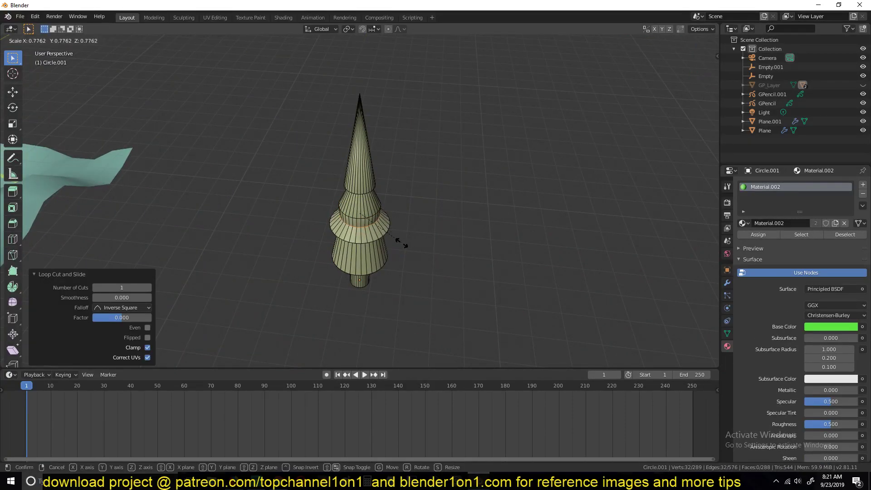
click(402, 243)
key(g)
key(z)
click(448, 235)
key(Tab)
- Select the smiley grease pencil drawing and convert it with Convert to Mesh, using the Polygon Curve type
middle_drag(432, 223, 403, 235)
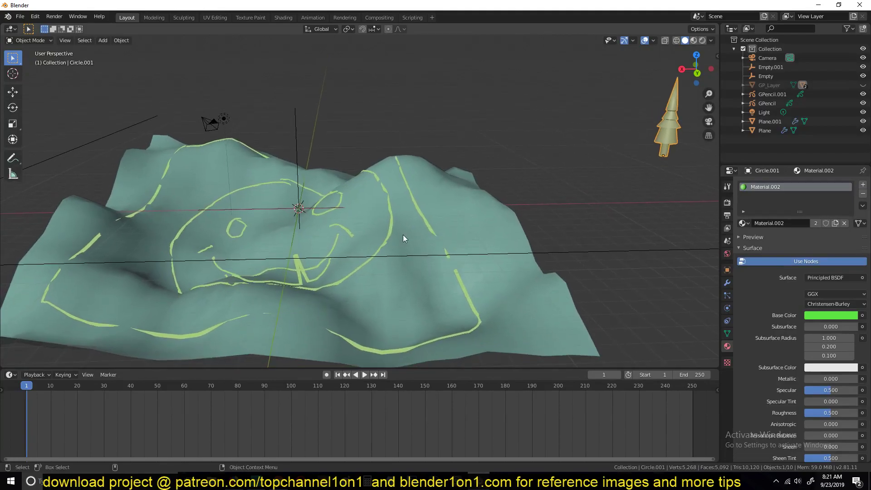
click(377, 254)
middle_drag(373, 259, 395, 287)
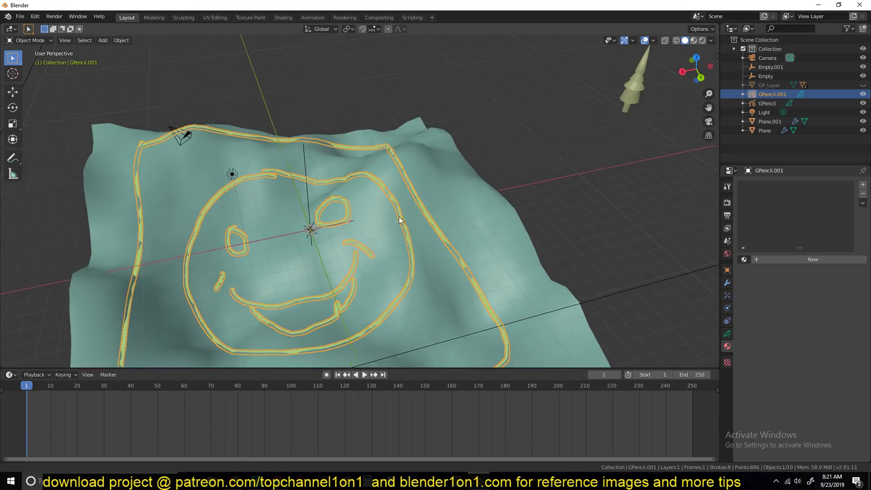
shift+middle_drag(399, 217, 399, 168)
right_click(238, 133)
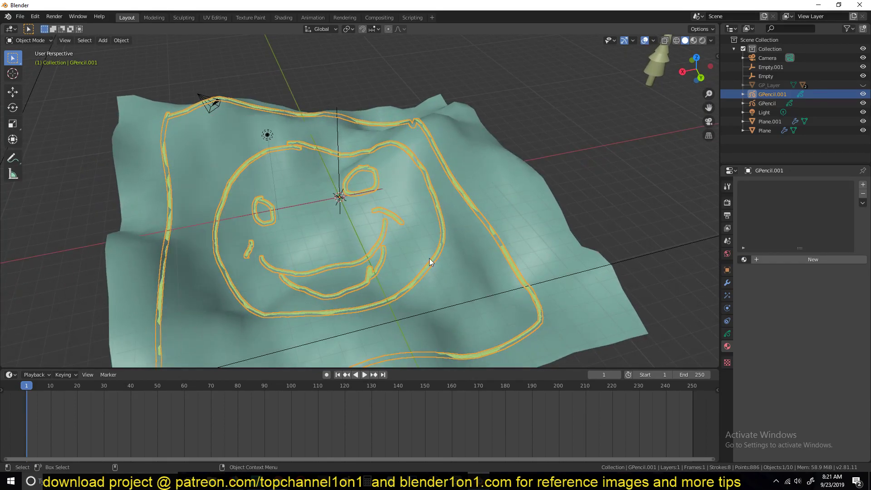
right_click(355, 122)
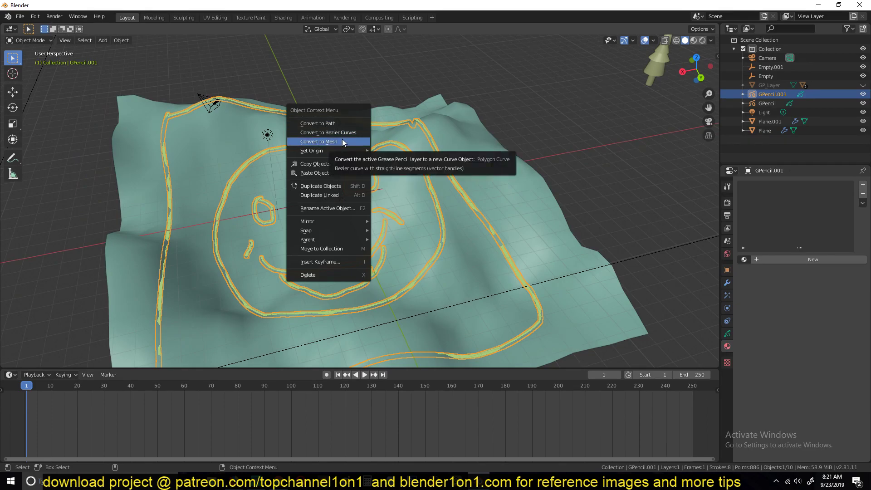
click(342, 139)
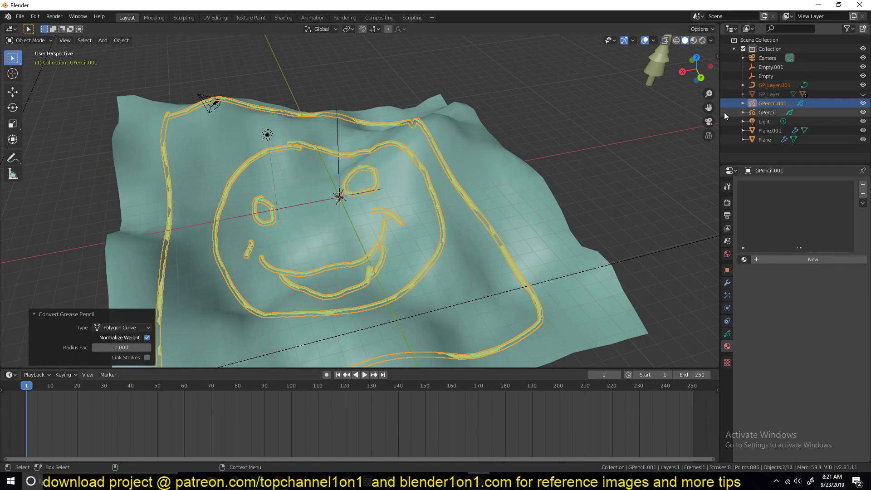
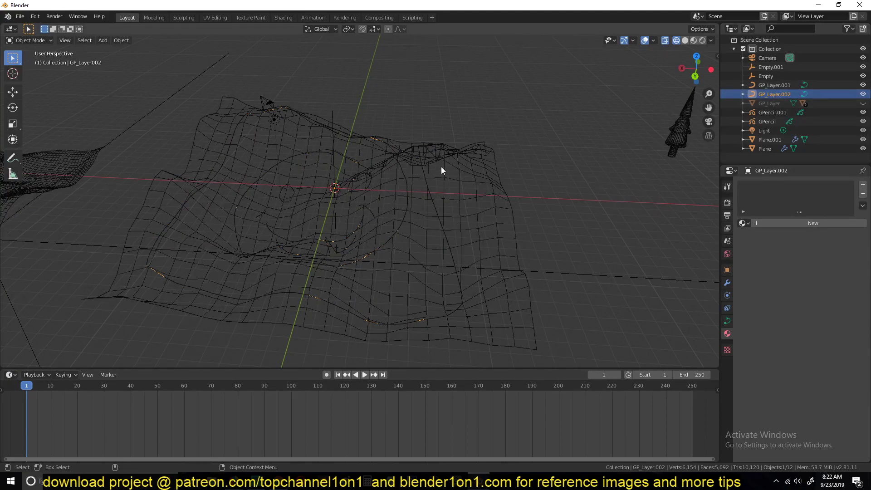
- Delete the two extra converted curves, GP_Layer.002 and GP_Layer.001
key(Tab)
key(Tab)
key(z)
key(Delete)
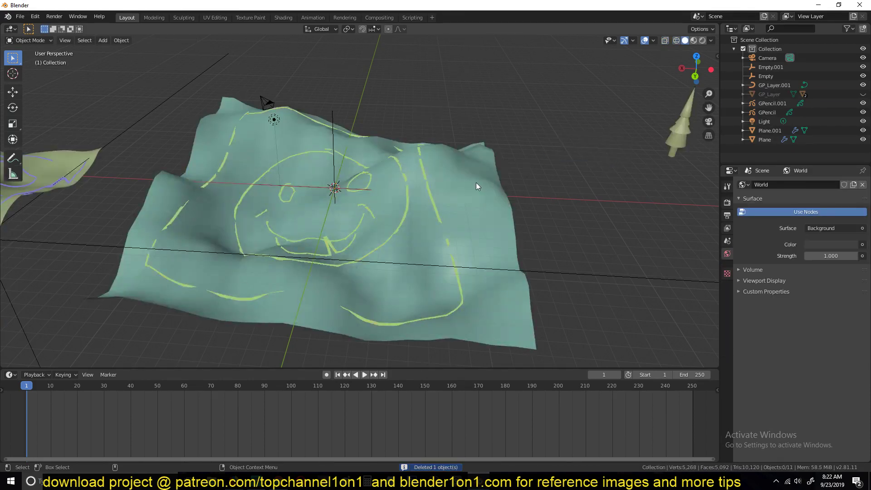
click(772, 85)
key(shift+z)
key(Delete)
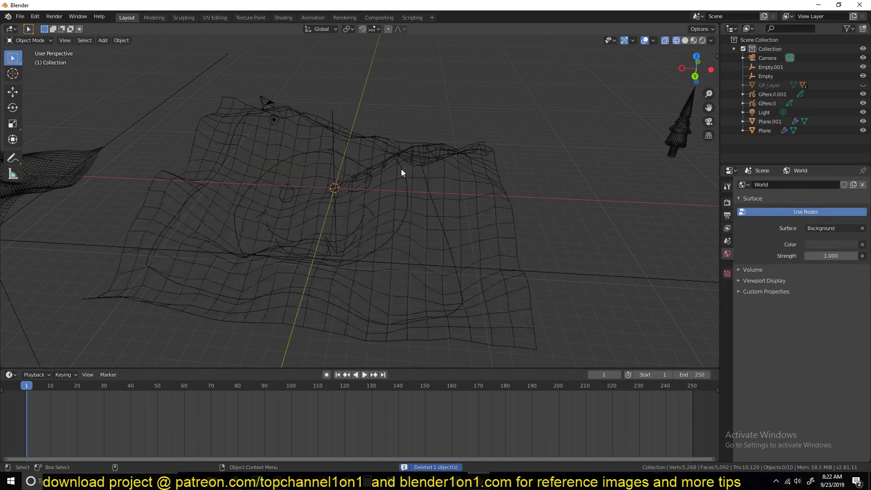
- Delete the first terrain together with its grease pencil drawing, empty, and original tree, keeping only the smiley setup
click(782, 93)
middle_drag(325, 174, 459, 197)
drag(279, 164, 450, 271)
key(Delete)
middle_drag(450, 271, 459, 168)
click(481, 195)
key(KP_Decimal)
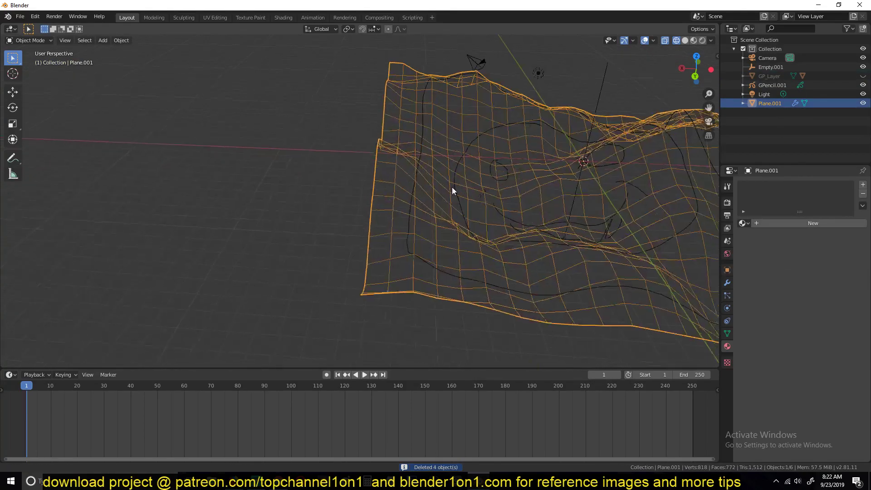
click(456, 134)
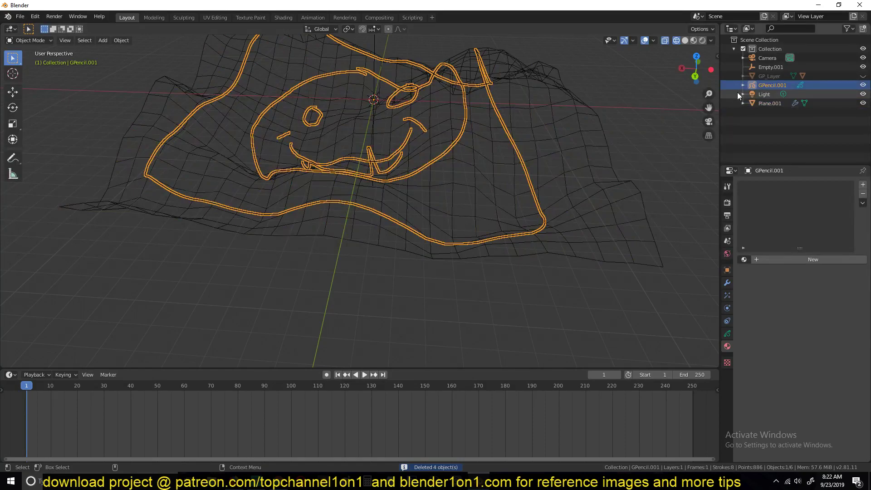
- Unhide the old GP_Layer tree-instancing mesh and delete it, leaving the single copied tree
click(771, 75)
key(x)
click(423, 118)
key(z)
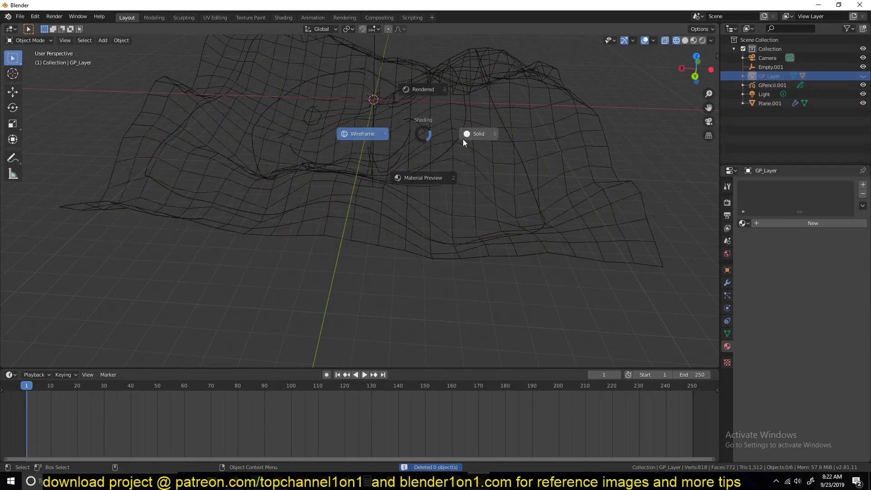
click(520, 188)
shift+middle_drag(520, 188, 513, 199)
click(769, 69)
click(772, 74)
click(864, 76)
scroll(476, 109, down, 4)
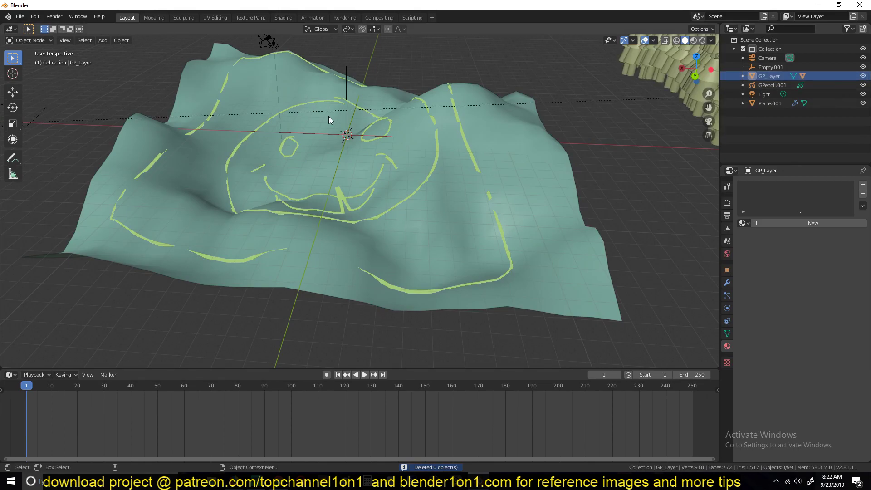
key(x)
click(477, 105)
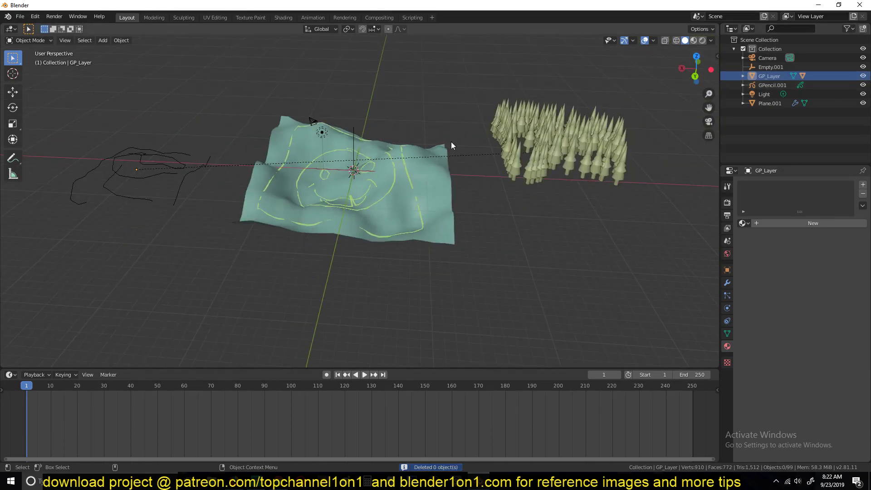
click(764, 78)
key(Delete)
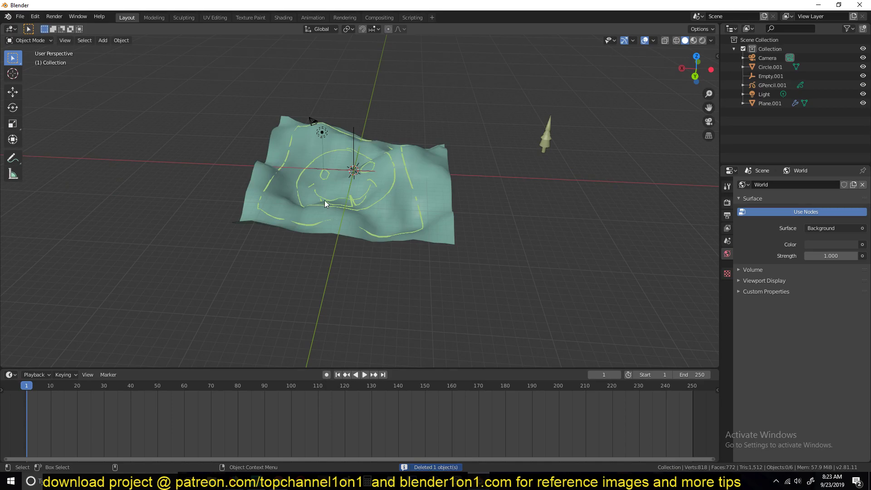
- Select the smiley grease pencil drawing on the terrain and convert it using the Polygon Curve type
scroll(321, 201, up, 5)
click(414, 188)
mouse_move(442, 195)
middle_down()
mouse_move(386, 161)
mouse_move(400, 196)
middle_up()
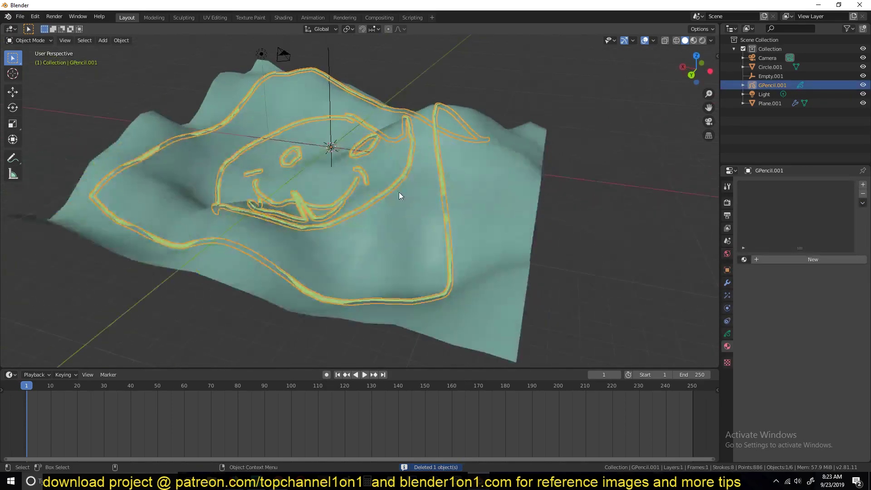
right_click(415, 167)
click(415, 168)
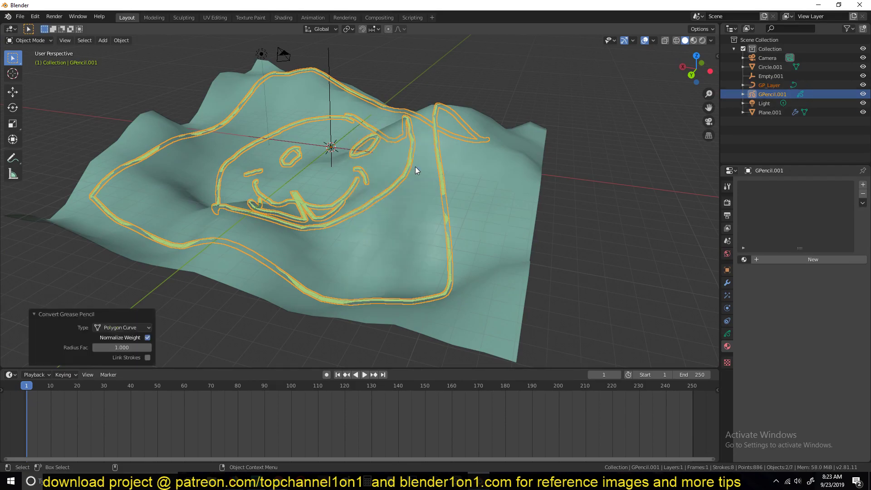
- Switch to wireframe shading, select the converted GP_Layer curve, and check it in Edit Mode
middle_drag(434, 143, 407, 117)
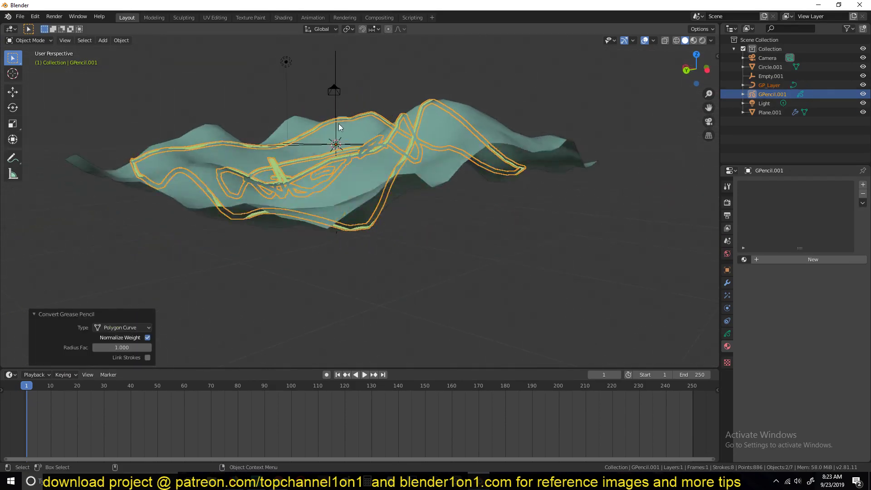
key(z)
click(259, 124)
middle_drag(133, 138, 141, 151)
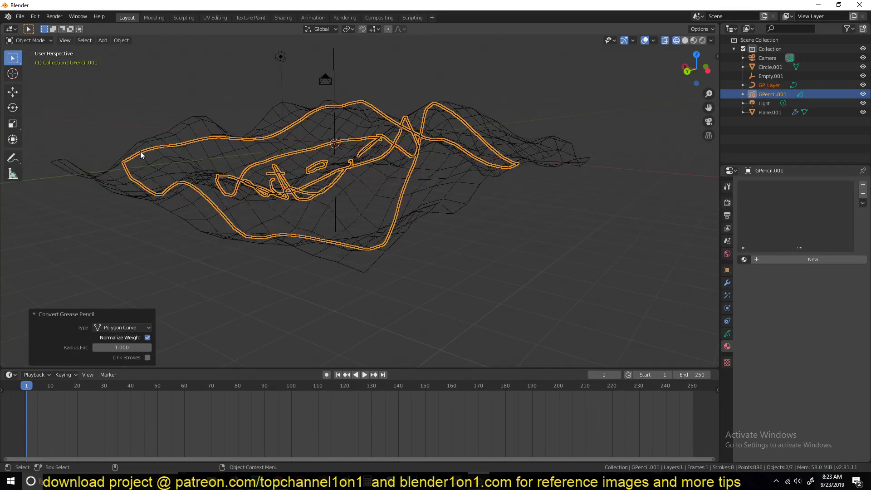
click(762, 87)
middle_drag(505, 132, 357, 186)
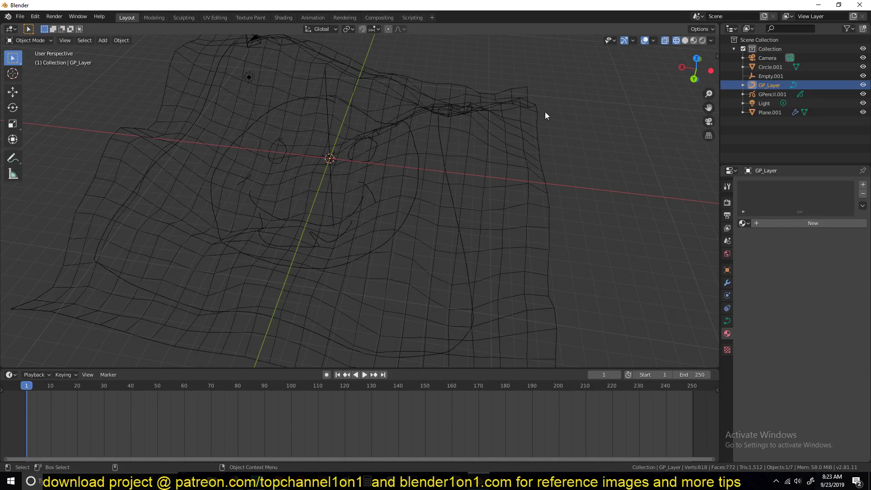
key(Tab)
key(Tab)
- Examine how the GP_Layer curve follows the terrain surface and check its modifier properties
mouse_move(433, 177)
middle_down()
mouse_move(336, 108)
mouse_move(341, 135)
mouse_move(388, 146)
mouse_move(378, 116)
mouse_move(354, 130)
middle_up()
key(shift+z)
key(z)
click(295, 131)
mouse_move(186, 112)
middle_down()
mouse_move(305, 146)
mouse_move(366, 97)
mouse_move(338, 109)
middle_up()
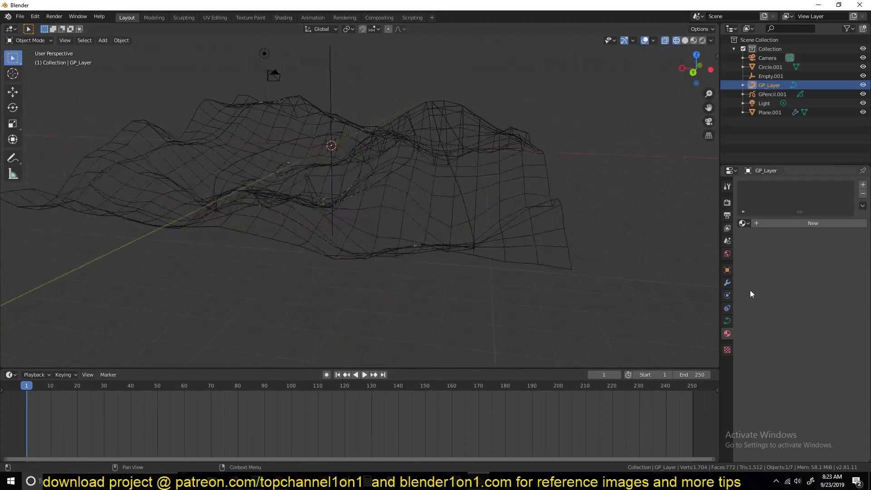
click(728, 282)
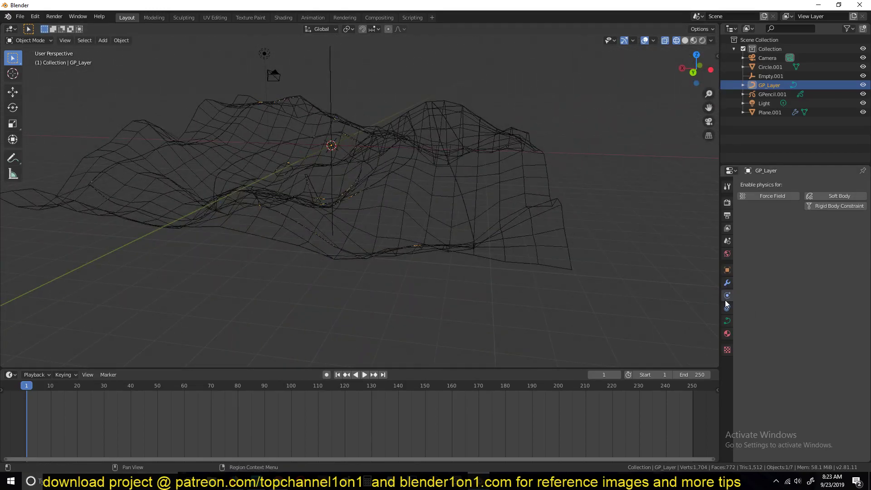
middle_drag(447, 167, 592, 127)
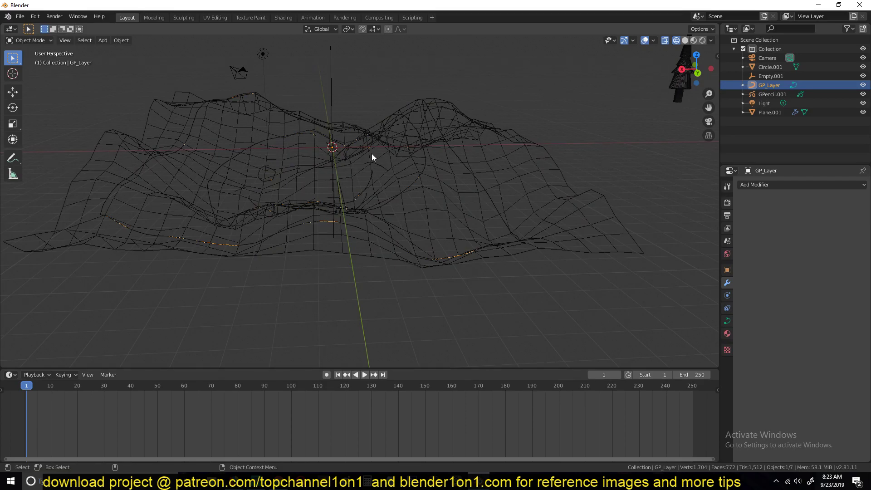
scroll(402, 216, down, 3)
key(g)
key(z)
right_click(415, 155)
- Return to solid shading and convert the GP_Layer curve to a mesh
key(z)
click(551, 163)
right_click(425, 135)
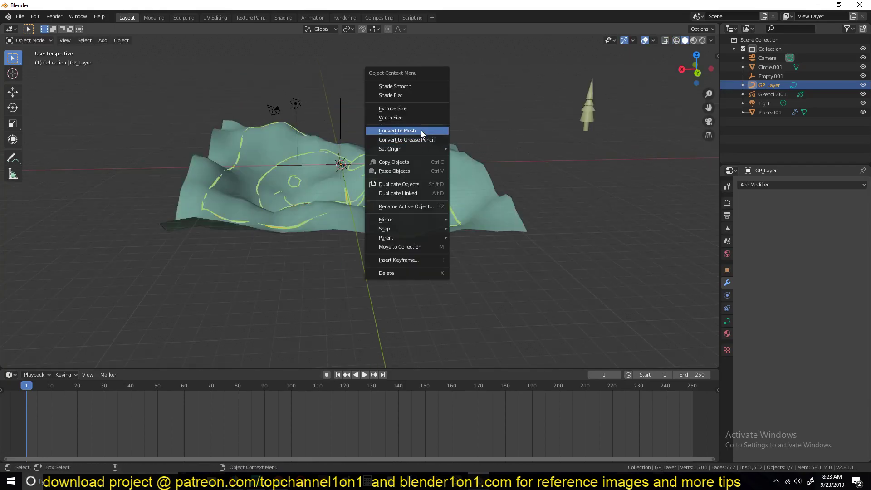
click(421, 130)
- Examine the converted stroke mesh's vertices in Edit Mode, comparing wireframe and solid shading
key(Tab)
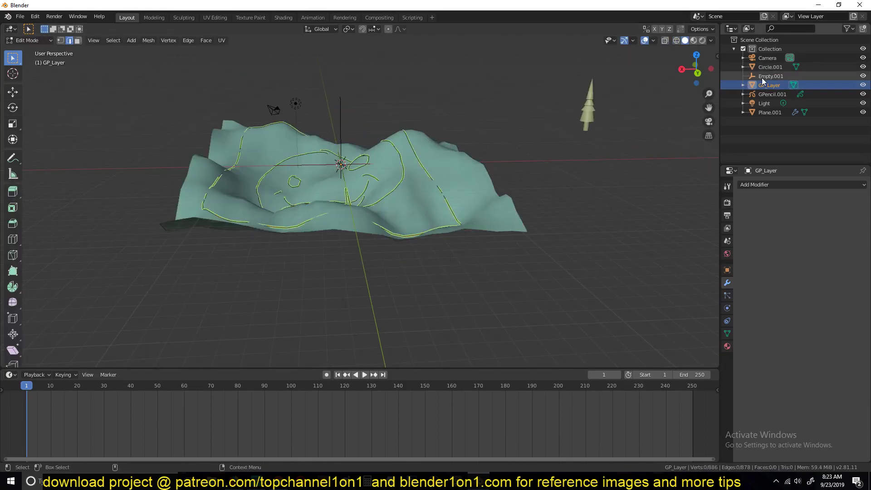
key(Tab)
key(shift+z)
key(Tab)
key(a)
scroll(420, 208, up, 5)
scroll(421, 207, up, 4)
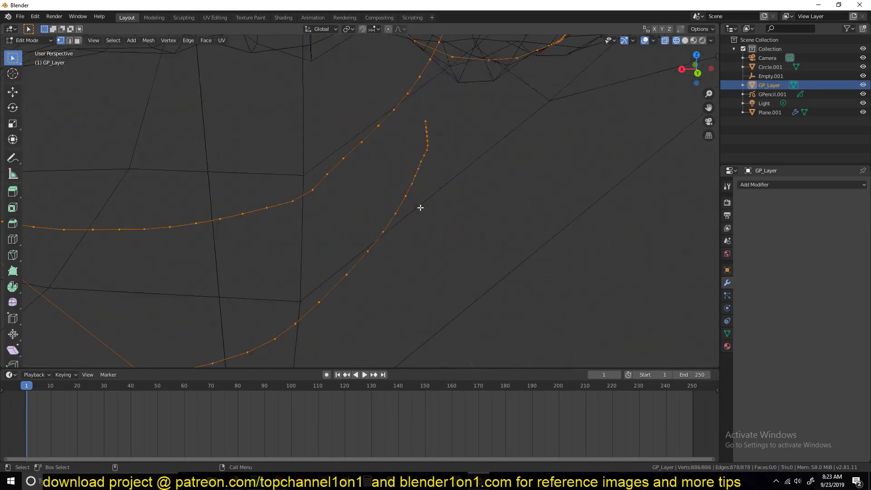
scroll(404, 147, down, 6)
key(z)
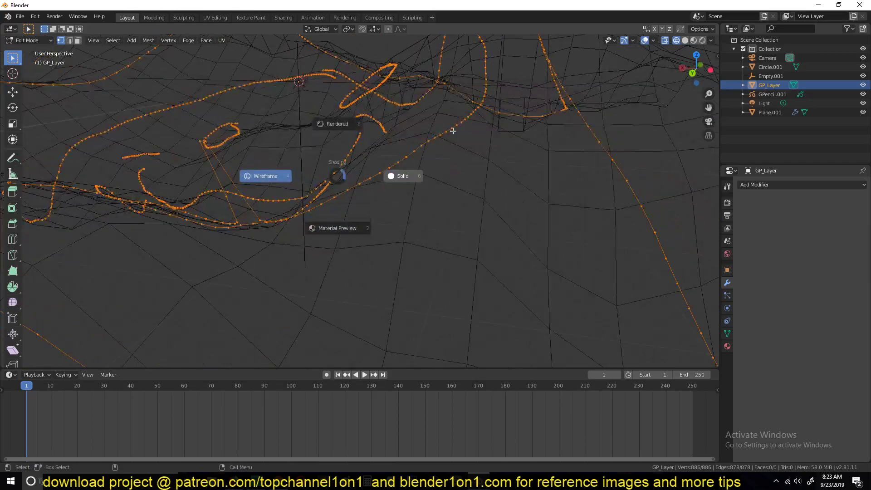
click(437, 143)
middle_drag(437, 143, 407, 116)
key(Tab)
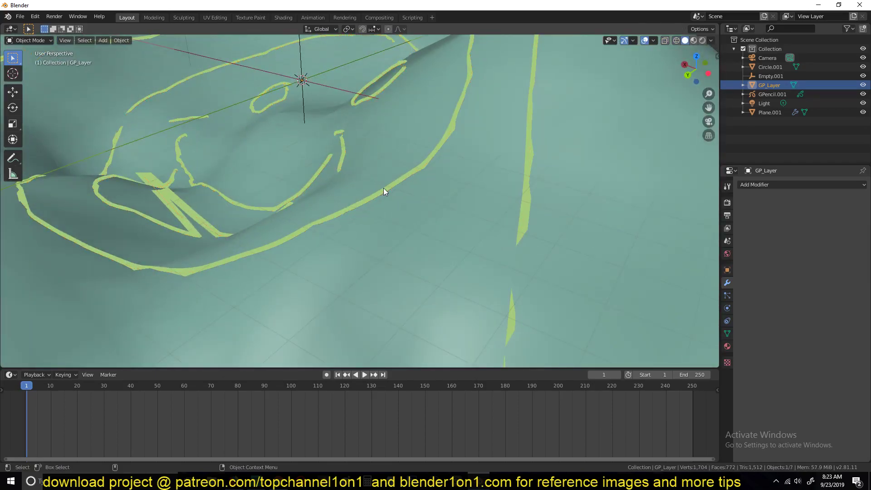
- Set the GP_Layer mesh's instancing to Verts and check its vertices in Edit Mode
key(z)
click(427, 207)
scroll(160, 169, down, 6)
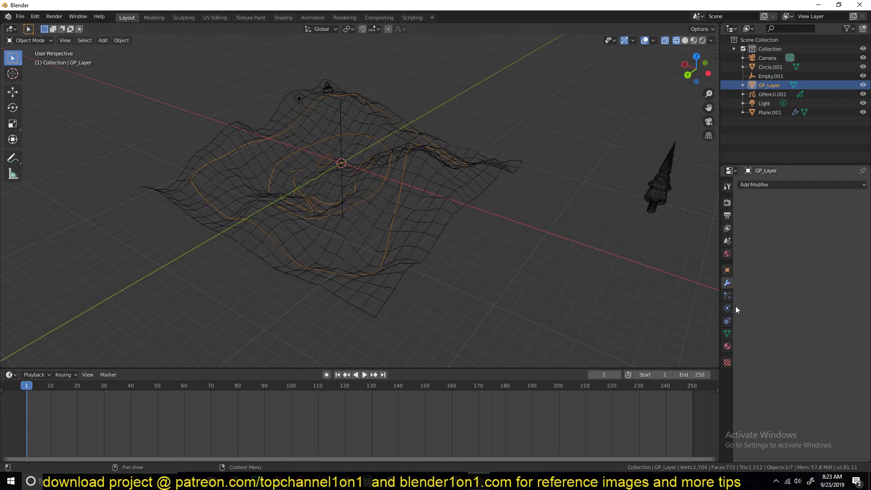
click(727, 270)
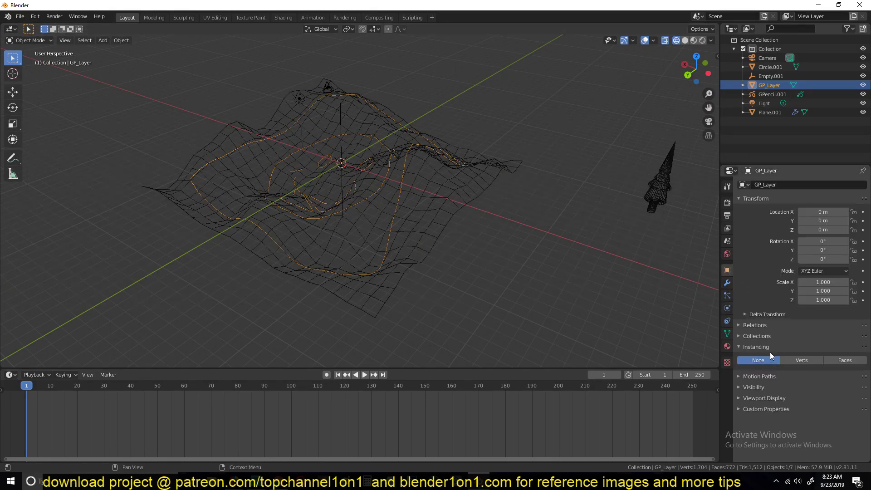
click(802, 359)
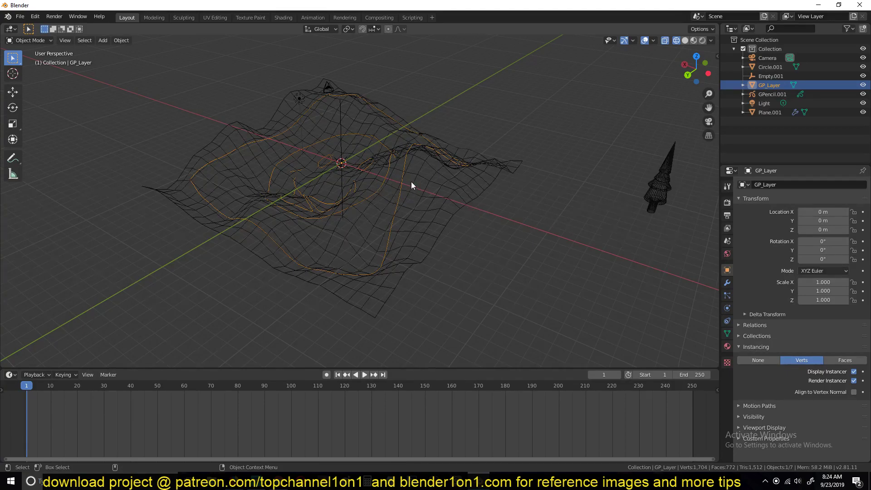
scroll(396, 190, up, 5)
key(Tab)
middle_drag(467, 149, 467, 145)
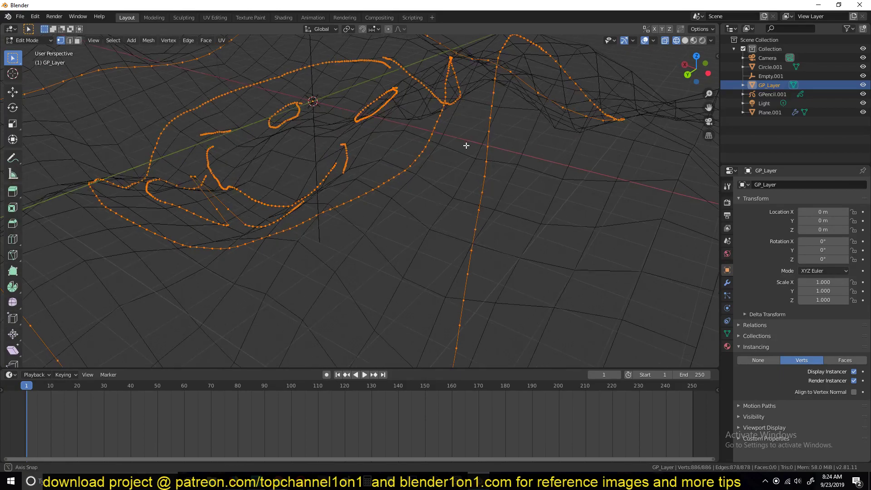
scroll(466, 146, down, 6)
key(Tab)
- Switch to solid shading and hide both the terrain plane and the smiley grease pencil object
click(453, 175)
key(z)
click(623, 175)
key(h)
click(380, 182)
key(h)
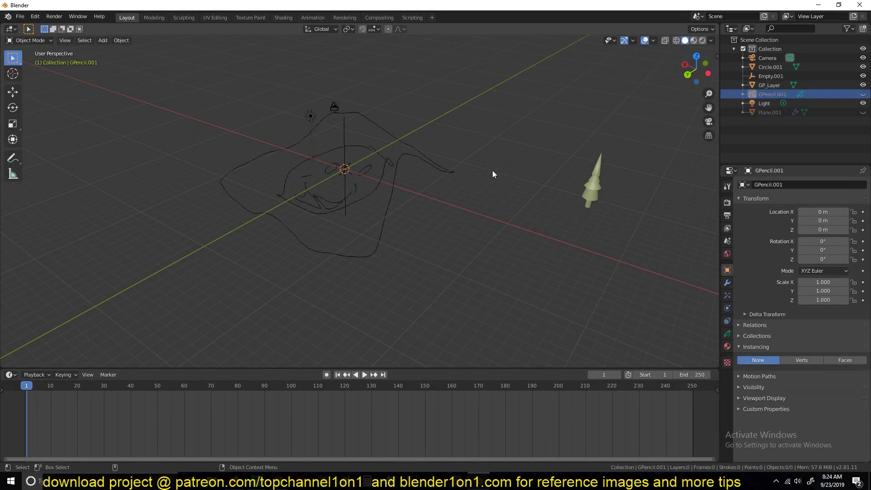
- Parent the tree to the GP_Layer smiley mesh using the Object parenting option
click(401, 165)
middle_drag(422, 181, 478, 181)
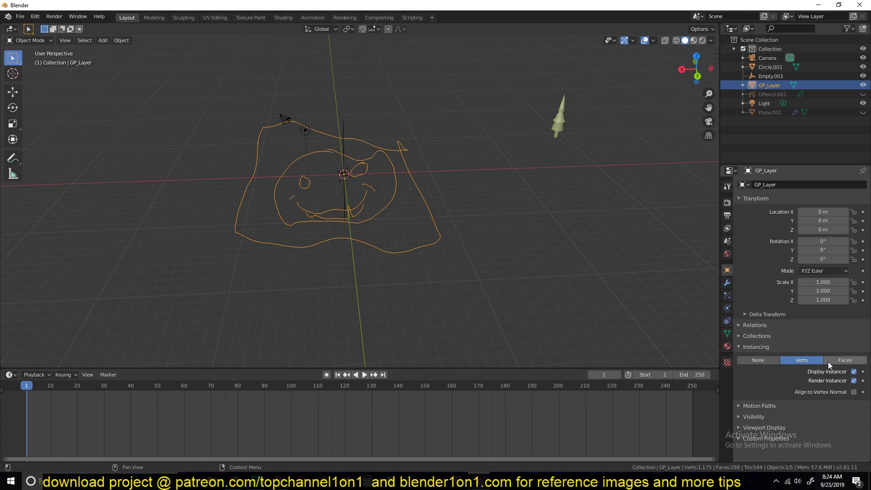
click(550, 122)
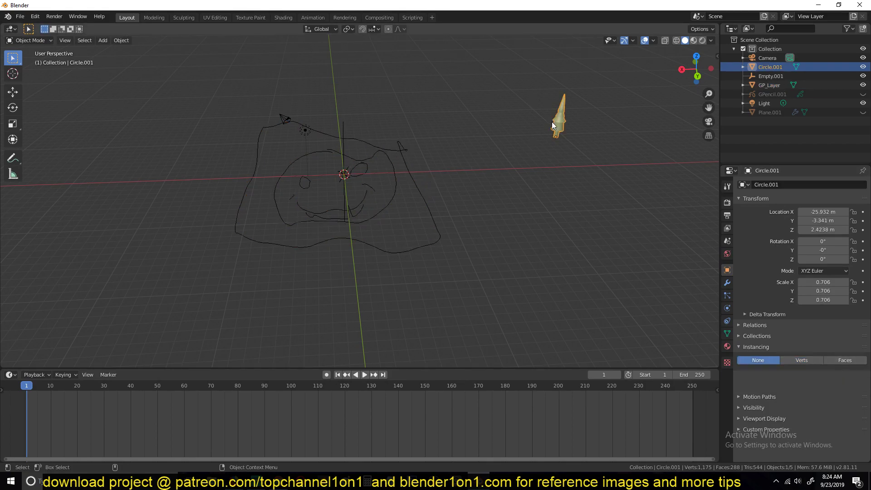
shift+click(405, 159)
key(ctrl+p)
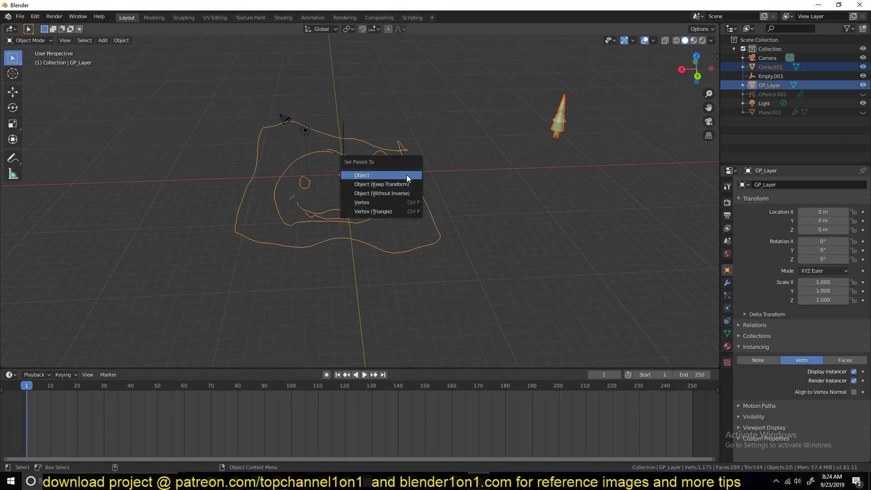
click(407, 178)
- Examine the tree instances and their offset from the smiley stroke mesh
key(alt+a)
middle_drag(564, 145, 325, 183)
click(385, 188)
middle_drag(385, 189, 340, 170)
scroll(418, 212, up, 4)
scroll(374, 130, down, 5)
middle_drag(367, 145, 358, 160)
click(487, 172)
key(g)
right_click(395, 172)
click(341, 172)
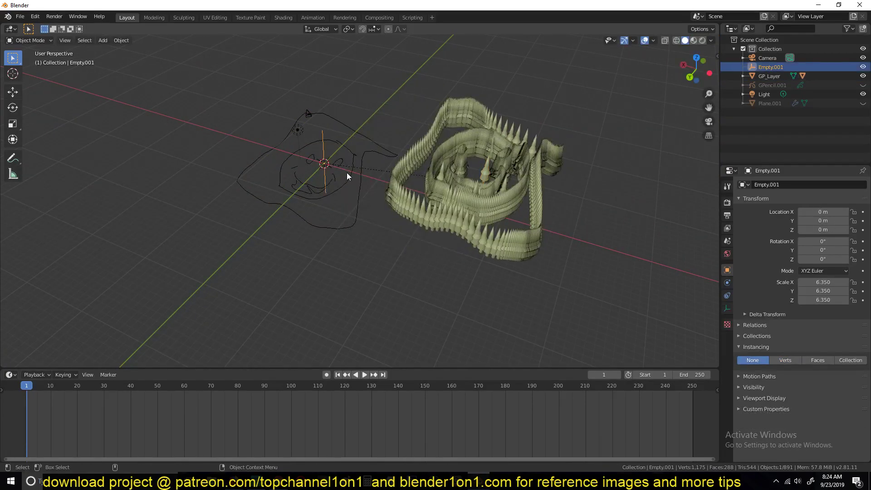
scroll(347, 173, up, 3)
- Select the smiley stroke mesh and snap the 3D cursor to its origin
click(334, 154)
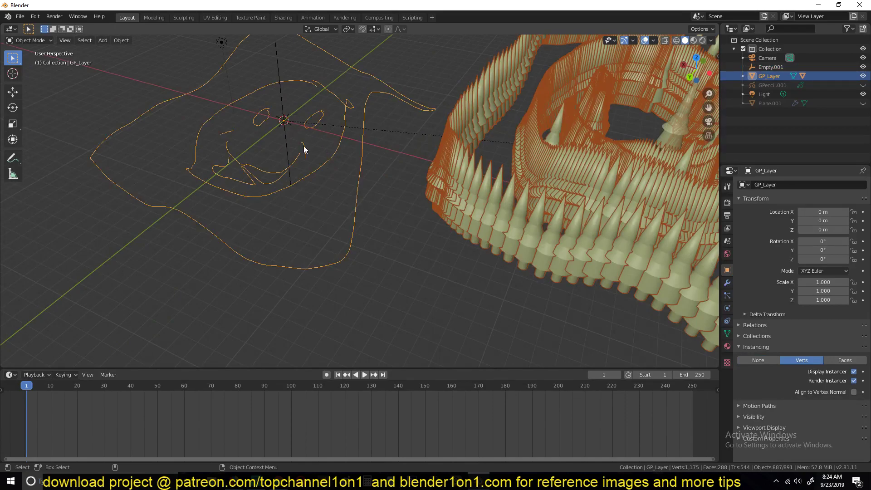
middle_drag(302, 141, 536, 152)
click(615, 144)
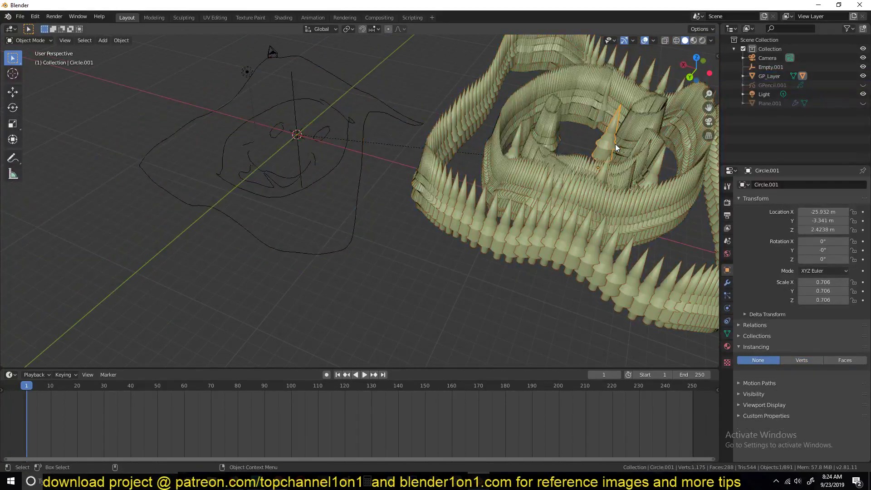
click(333, 160)
key(shift+s)
click(334, 208)
- Snap the source tree to the 3D cursor so its instances line up with the smiley strokes
click(606, 136)
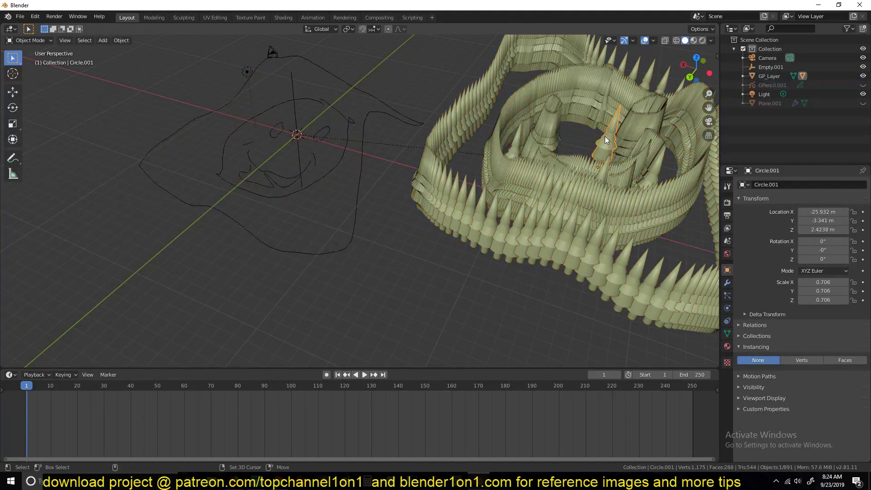
key(shift+s)
click(608, 78)
middle_drag(609, 81, 444, 128)
scroll(439, 120, up, 5)
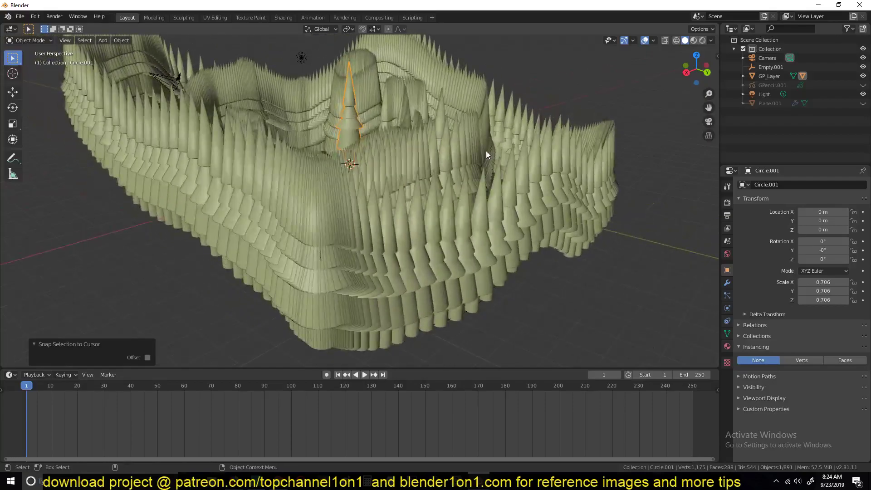
middle_drag(431, 143, 391, 133)
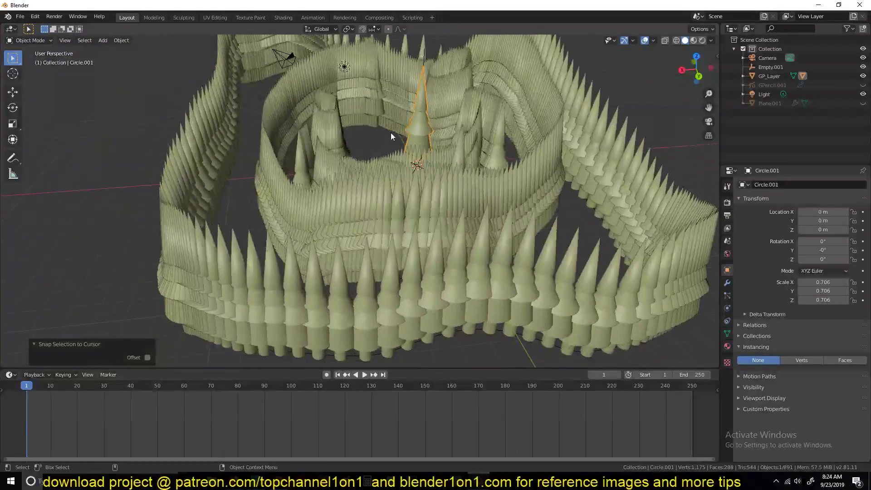
- Examine how closely the tree instances are packed along the smiley stroke mesh and the outer border
scroll(426, 118, down, 5)
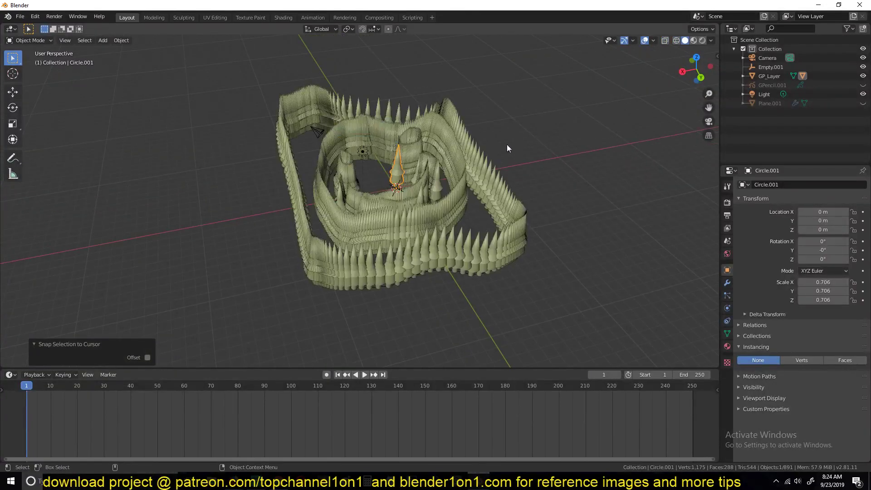
scroll(512, 144, up, 8)
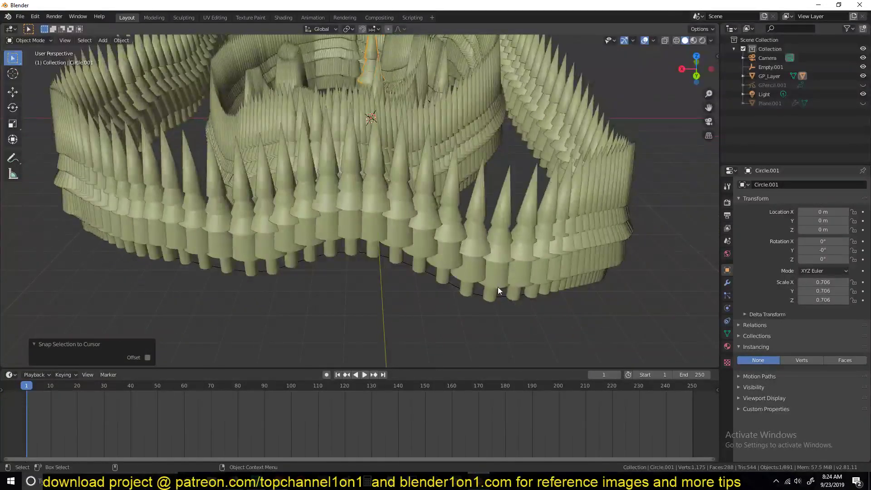
click(451, 280)
scroll(365, 170, up, 6)
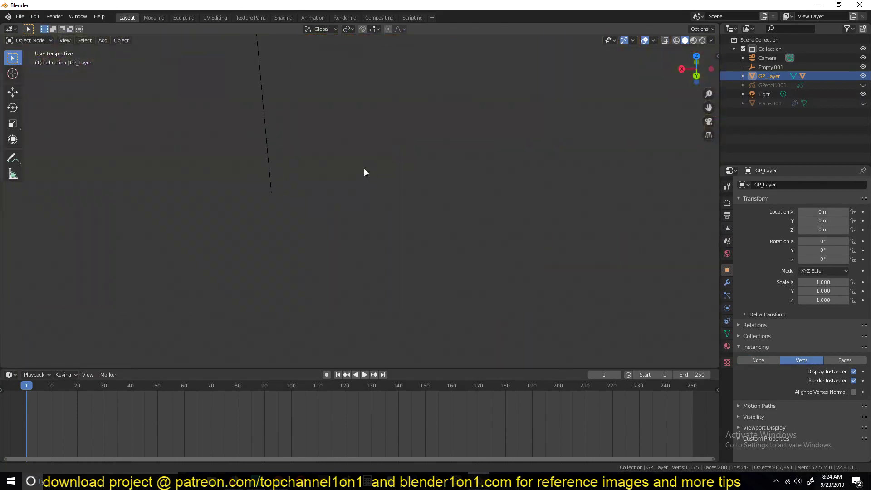
scroll(472, 238, down, 10)
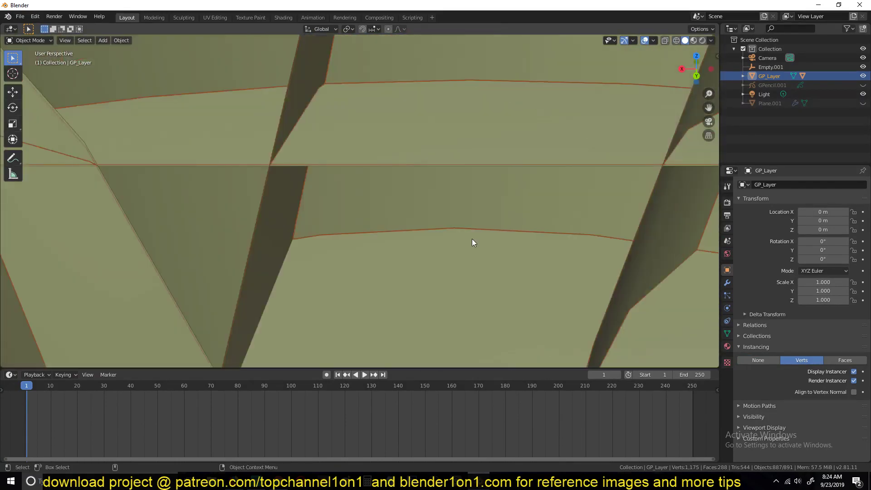
scroll(450, 209, up, 7)
scroll(451, 213, down, 5)
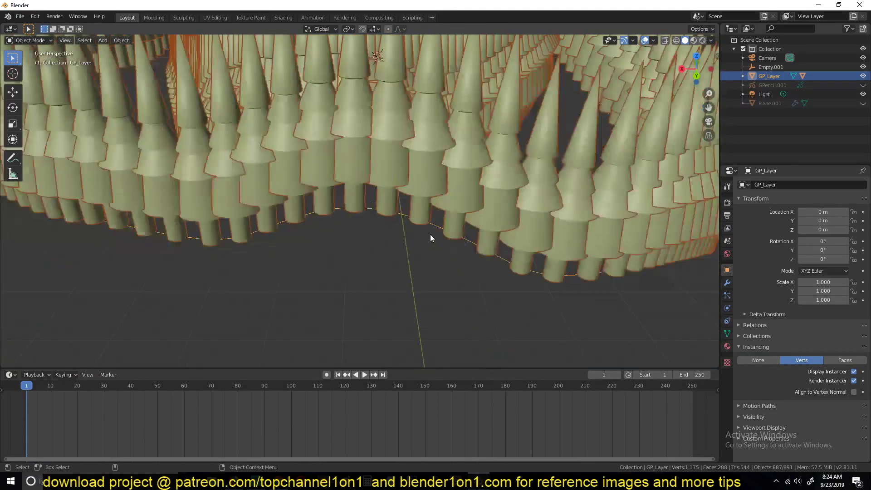
- Inspect the smiley stroke mesh's vertices under the tree trunks in Edit Mode with wireframe shading
key(Tab)
key(z)
click(304, 212)
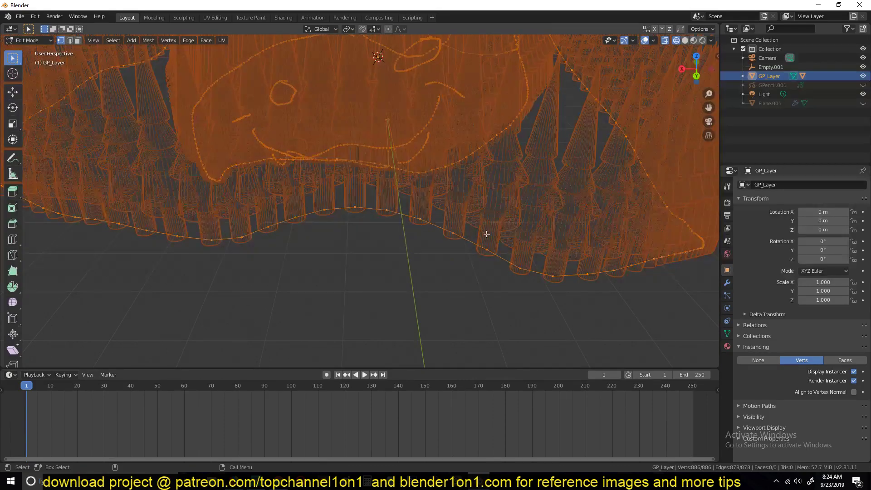
key(Tab)
scroll(394, 168, down, 5)
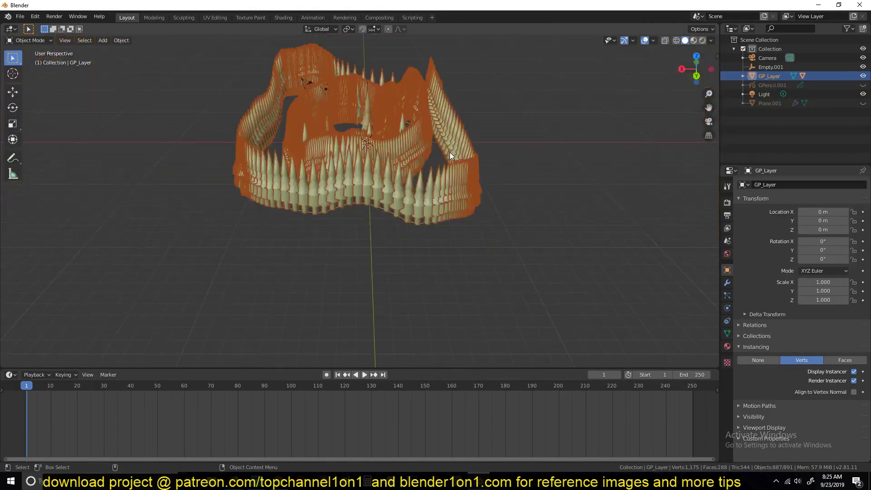
- Select the source tree and view the scene in wireframe to compare it with its instances
key(shift+z)
scroll(437, 164, up, 4)
click(432, 202)
scroll(399, 220, up, 4)
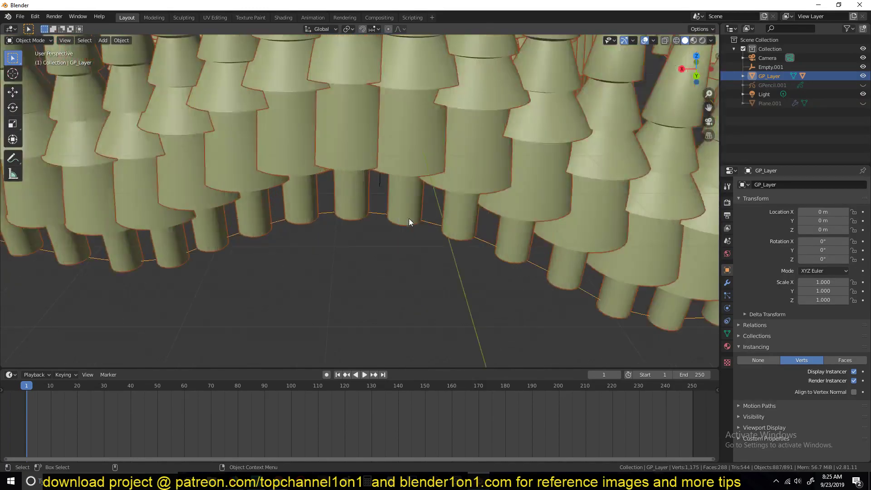
scroll(394, 217, down, 4)
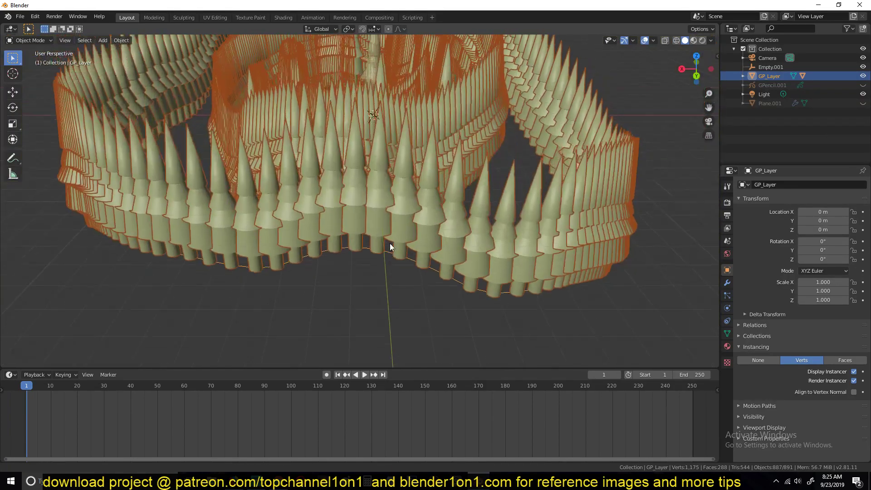
middle_drag(400, 225, 384, 153)
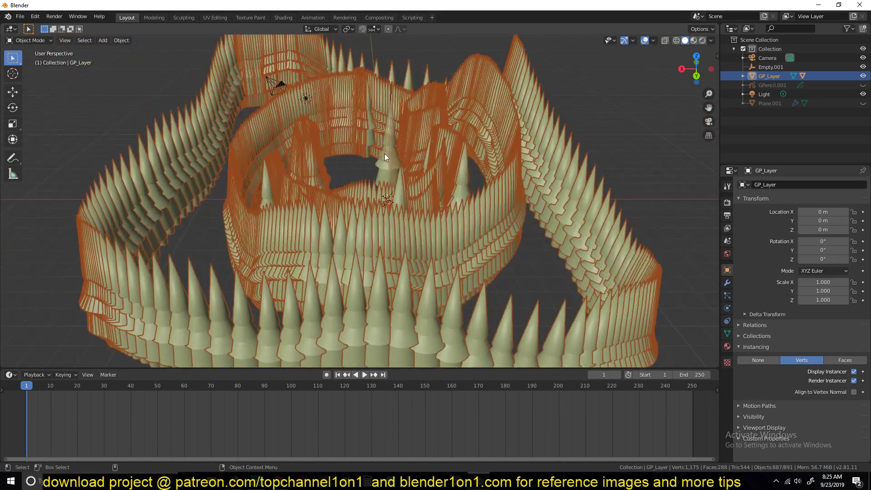
click(399, 206)
middle_drag(399, 206, 369, 198)
key(alt+z)
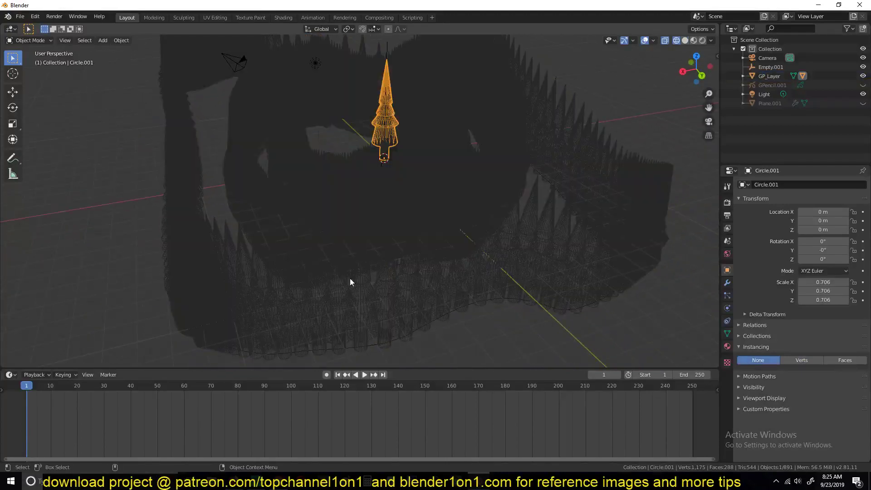
- Check the smiley stroke mesh's vertices in Edit Mode and look at its mesh data properties
click(454, 309)
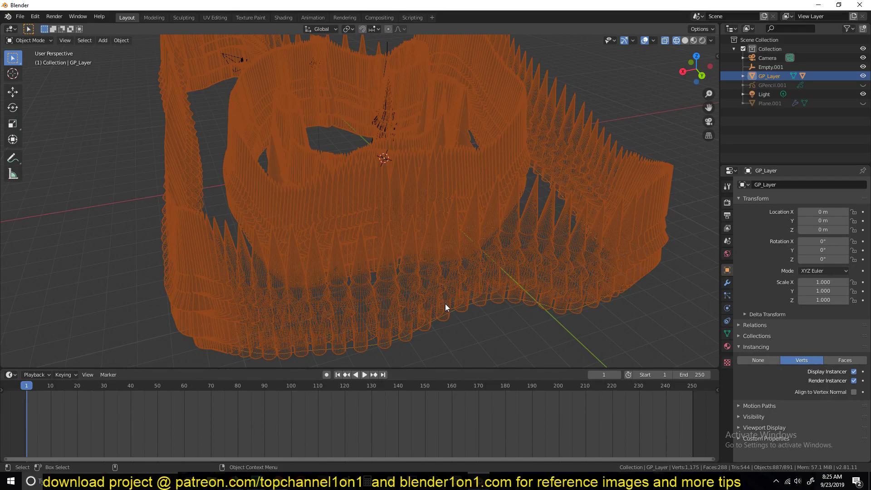
key(Tab)
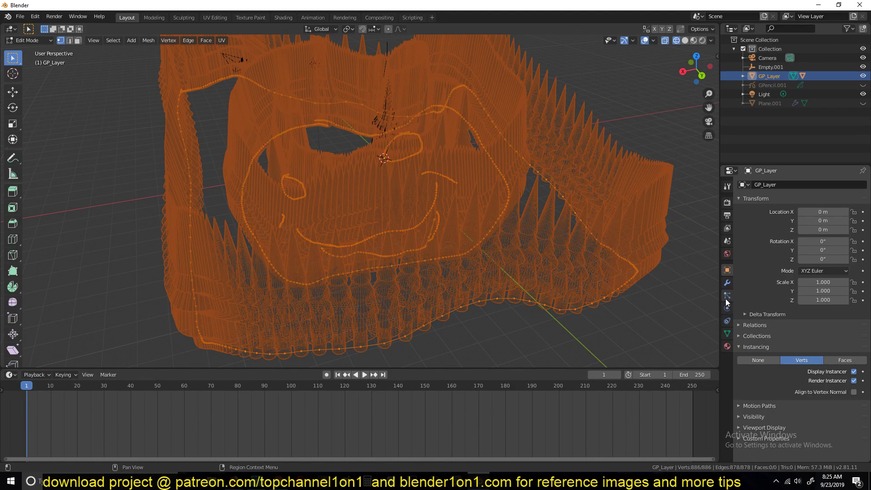
click(727, 334)
key(Tab)
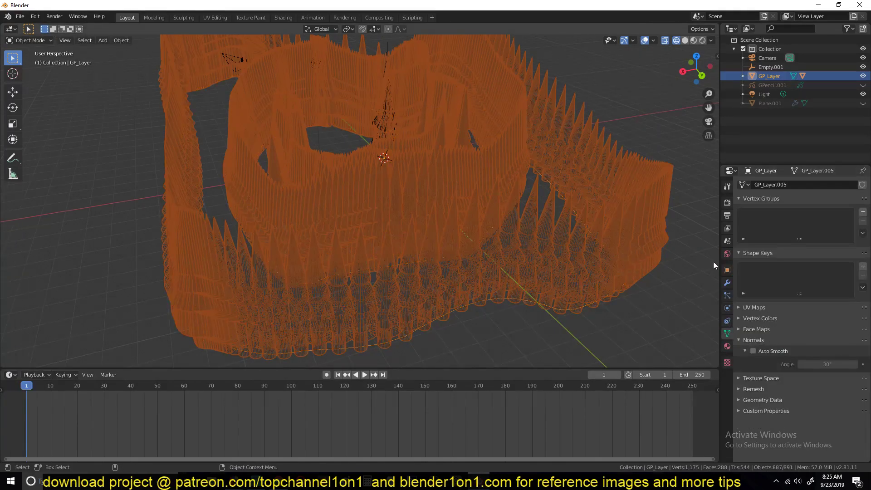
- Try to thin out the smiley stroke mesh with a Decimate modifier at a ratio of 0.3669, and remove the modifier
click(727, 283)
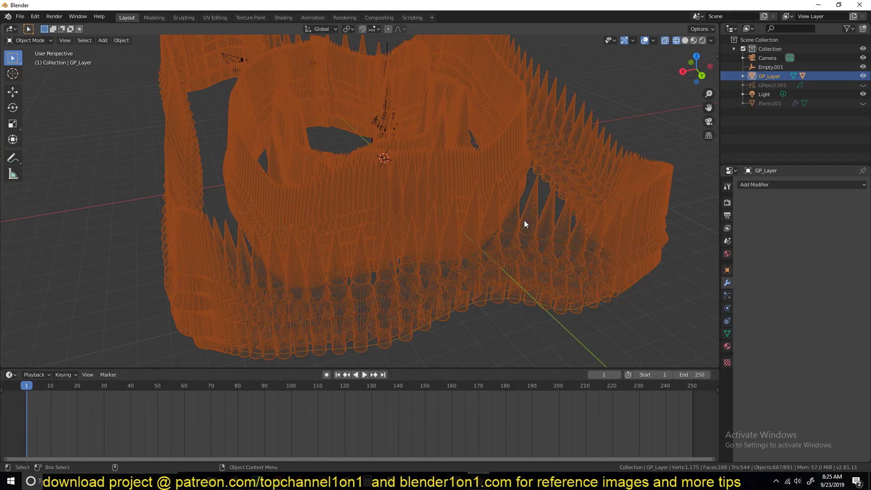
click(763, 185)
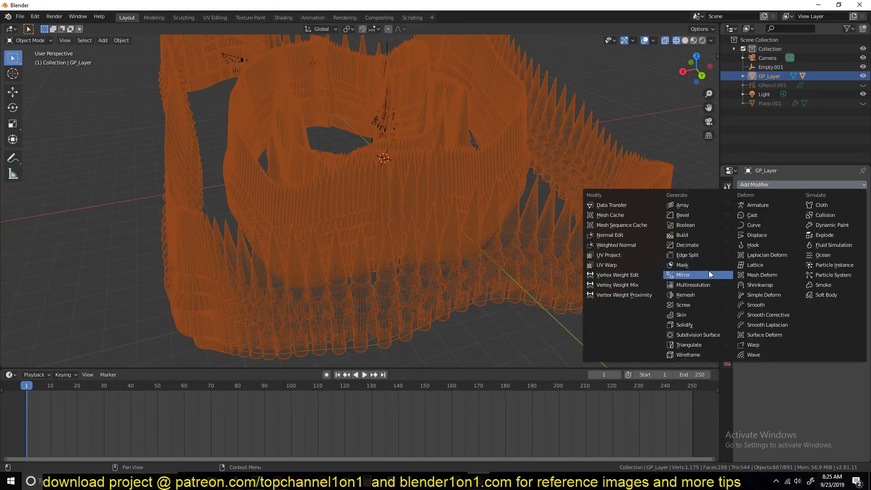
click(688, 245)
drag(858, 235, 785, 234)
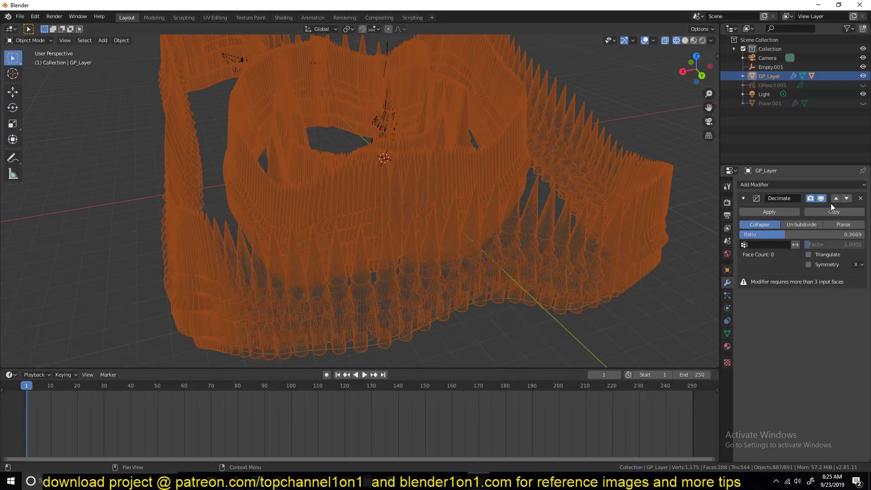
click(860, 199)
- Merge the smiley stroke mesh's vertices by distance at 1.8 m and switch the viewport to solid shading
key(Tab)
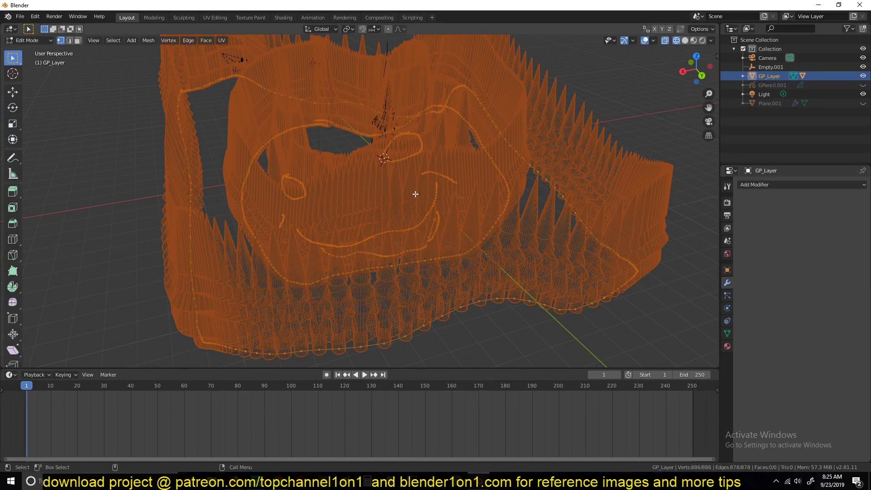
right_click(378, 144)
mouse_move(369, 316)
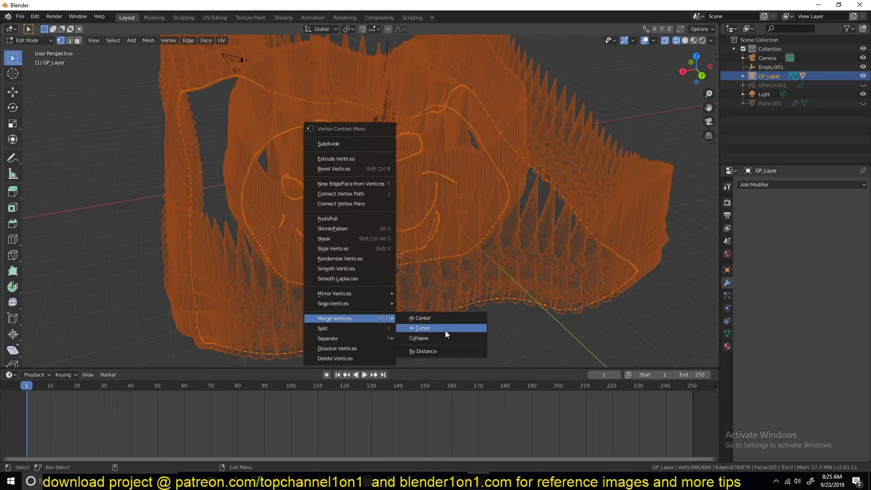
click(445, 351)
drag(136, 348, 186, 347)
key(z)
click(402, 281)
drag(114, 346, 223, 345)
drag(122, 348, 96, 348)
scroll(243, 273, down, 5)
middle_drag(244, 272, 205, 267)
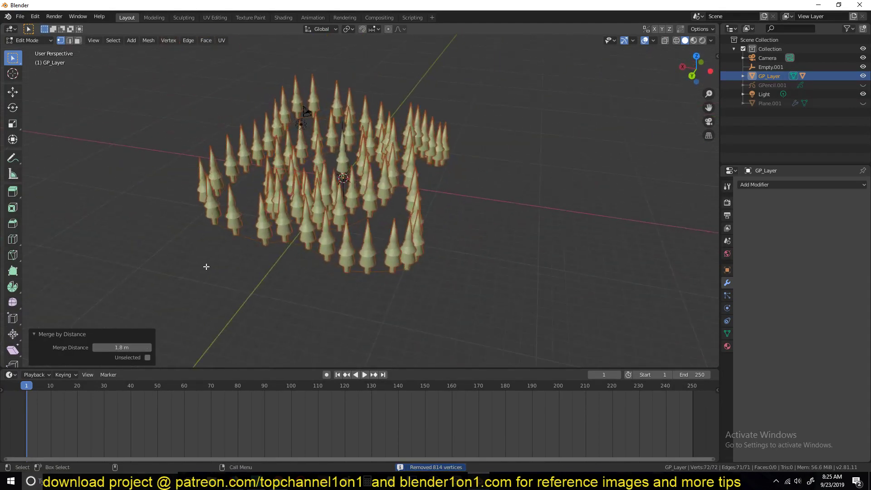
- Increase the merge distance to 1.96 m to space the trees further apart
scroll(207, 267, up, 5)
scroll(376, 132, down, 5)
middle_drag(376, 132, 481, 122)
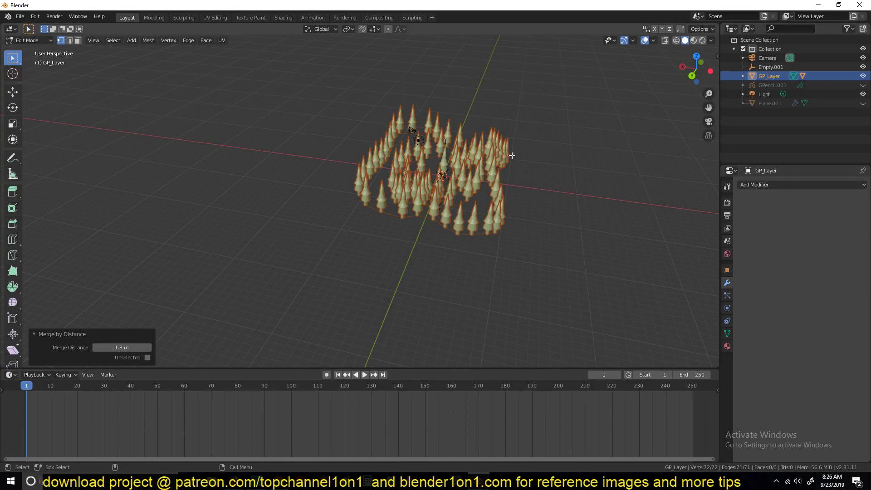
scroll(422, 206, up, 5)
shift+middle_drag(486, 155, 305, 163)
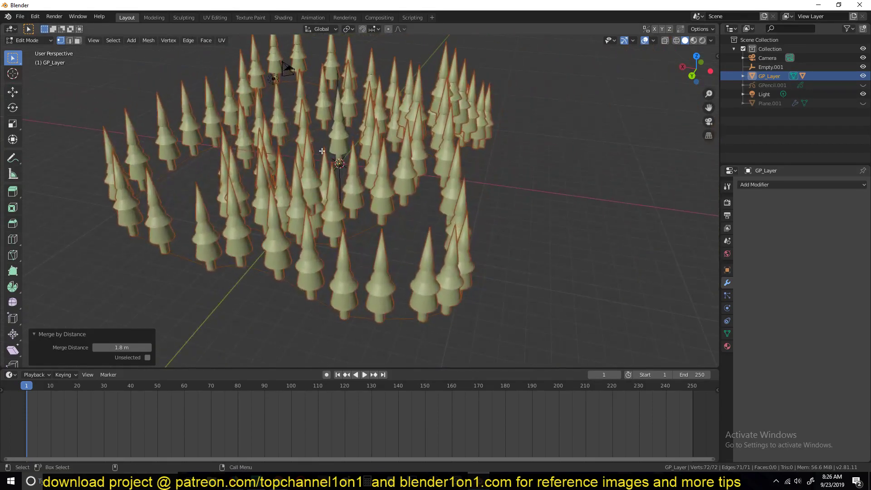
middle_drag(211, 230, 253, 232)
mouse_move(121, 347)
mouse_down()
mouse_move(177, 348)
mouse_move(120, 347)
mouse_up()
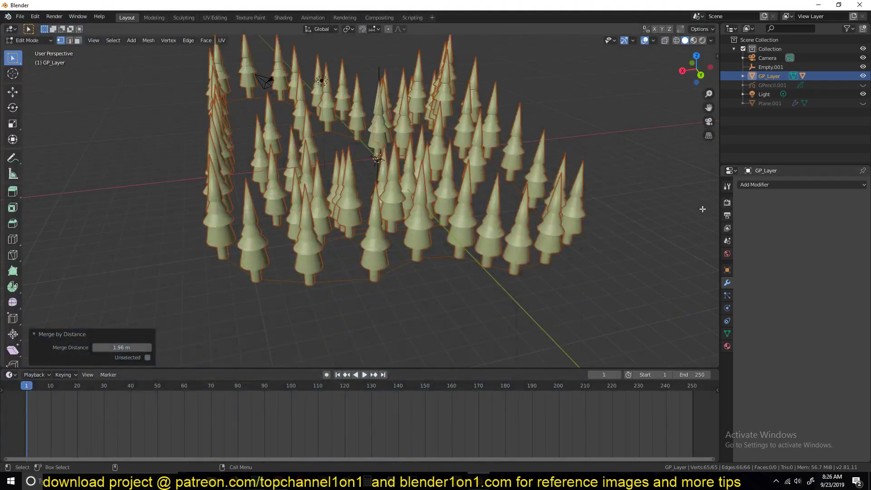
- Raise the merge distance to 2.3 m and return to Object Mode
middle_drag(435, 263, 363, 277)
scroll(400, 274, up, 2)
mouse_move(130, 347)
mouse_down()
mouse_move(101, 347)
mouse_move(144, 348)
mouse_move(121, 347)
mouse_up()
middle_drag(272, 252, 335, 239)
key(Tab)
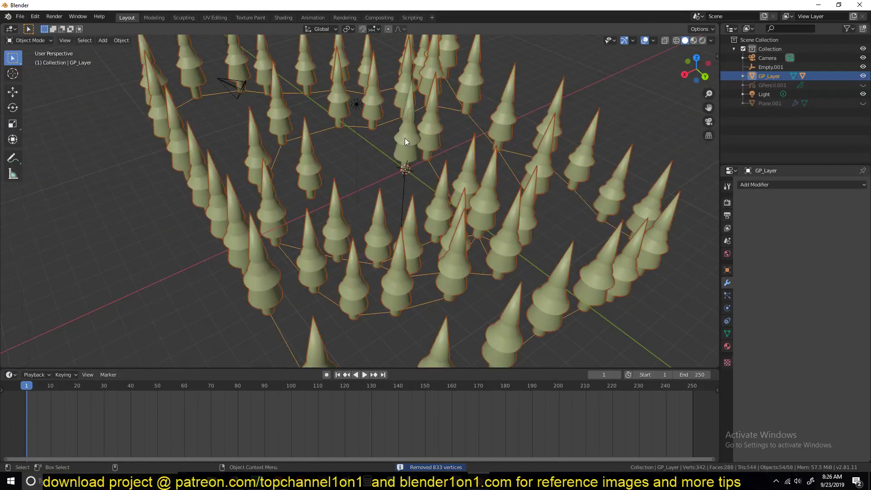
- Reveal the hidden terrain and grease pencil strokes and deselect everything to view the trees on the hills
key(alt+h)
key(alt+a)
mouse_move(466, 190)
middle_down()
mouse_move(437, 162)
mouse_move(650, 193)
middle_up()
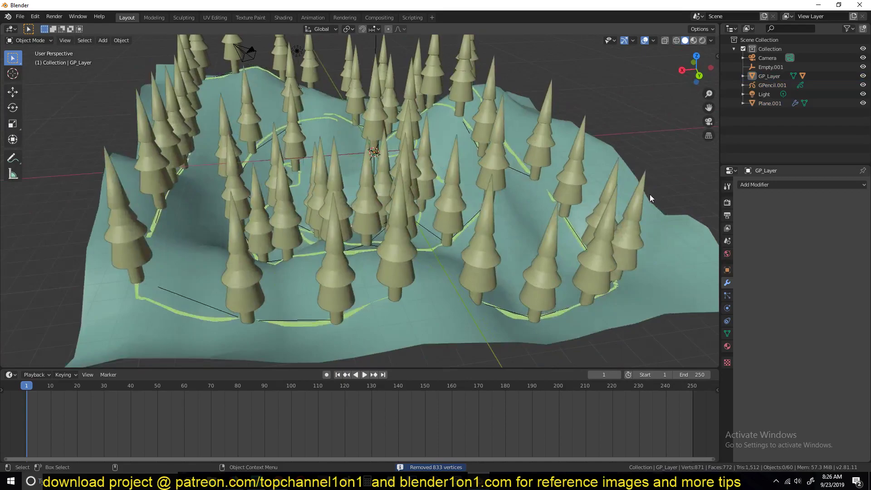
- Try merging the smiley stroke mesh's vertices by distance again at 2.3 m
click(607, 219)
key(Tab)
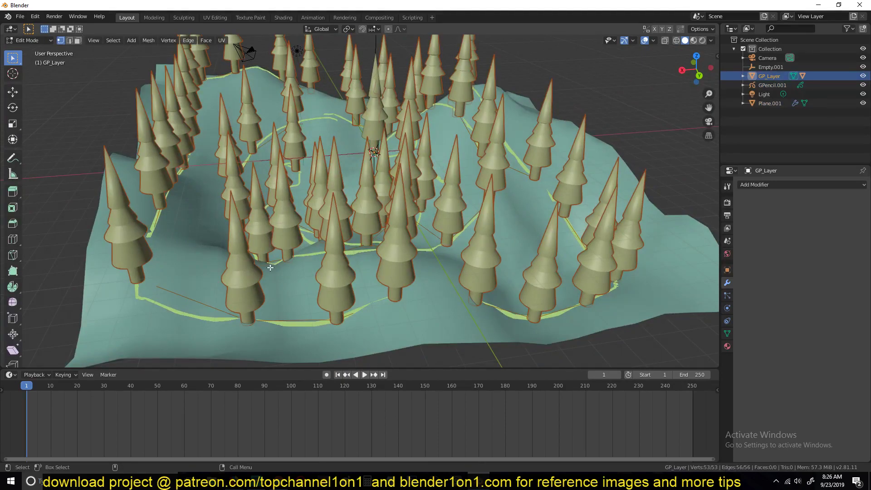
right_click(309, 179)
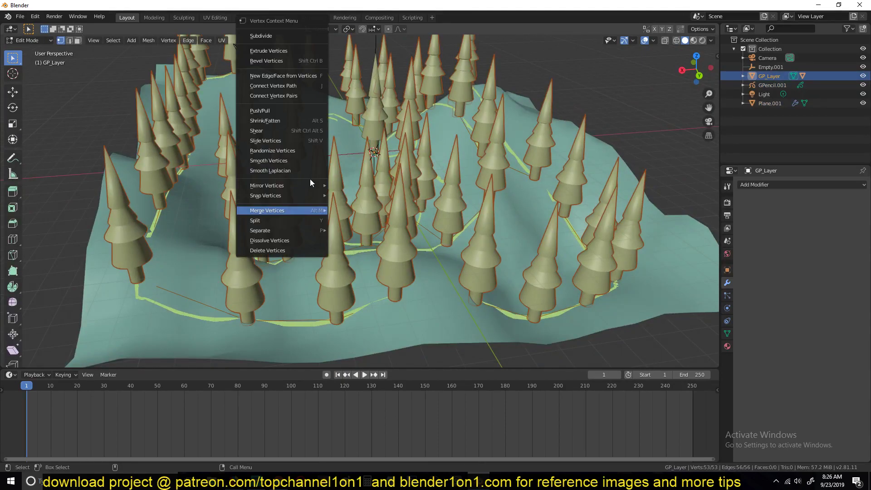
right_click(550, 212)
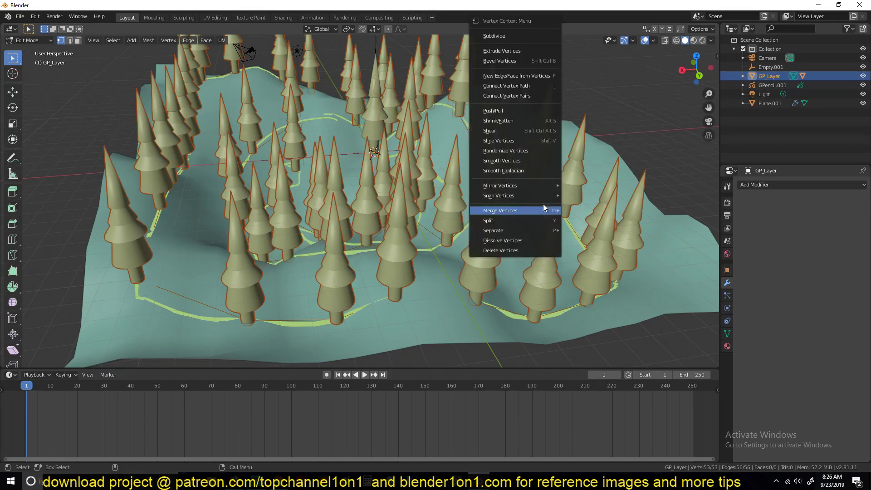
mouse_move(524, 212)
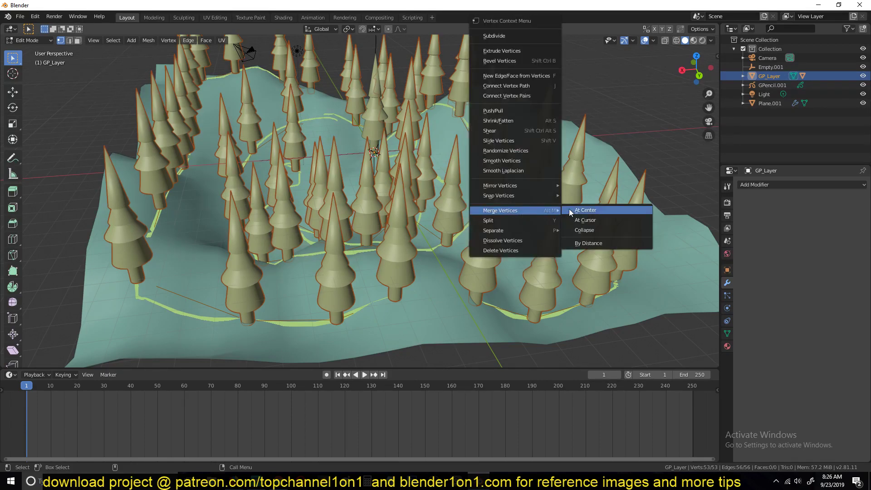
click(601, 243)
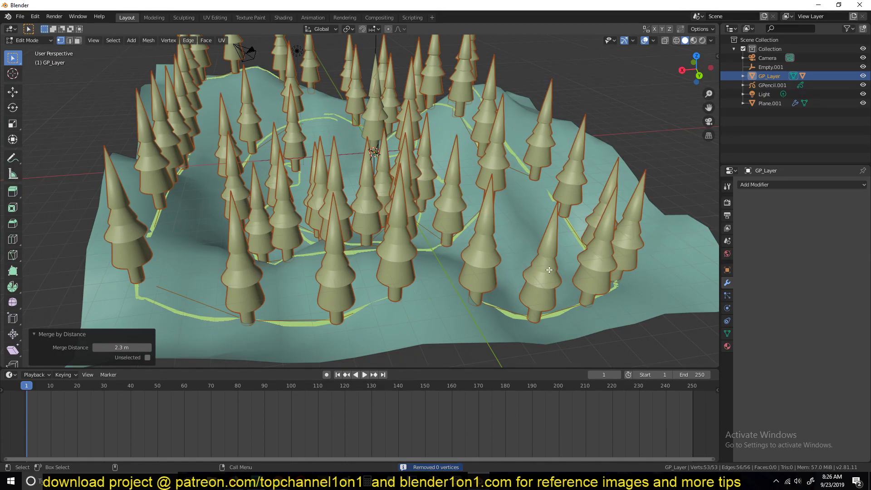
- Undo the vertex merges and the revealing of hidden objects to restore the dense smiley stroke mesh
key(ctrl+z)
key(ctrl+z)
key(ctrl+z)
key(ctrl+z)
key(ctrl+z)
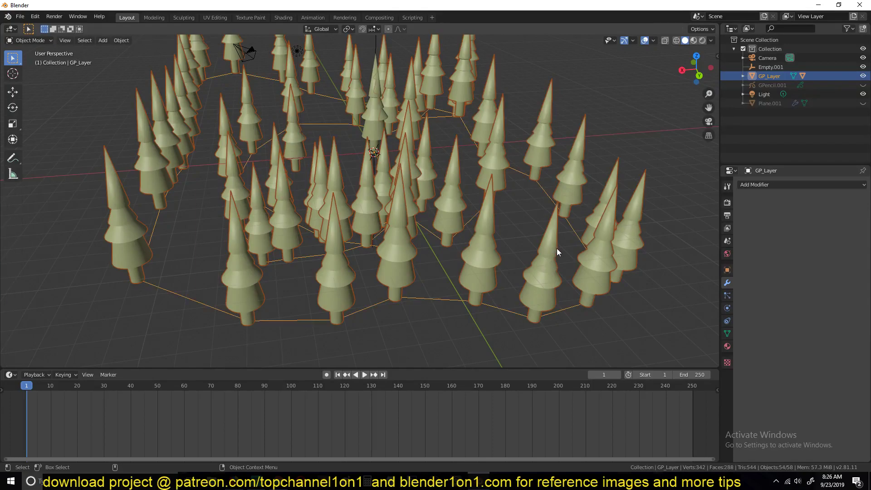
key(ctrl+z)
key(ctrl+z)
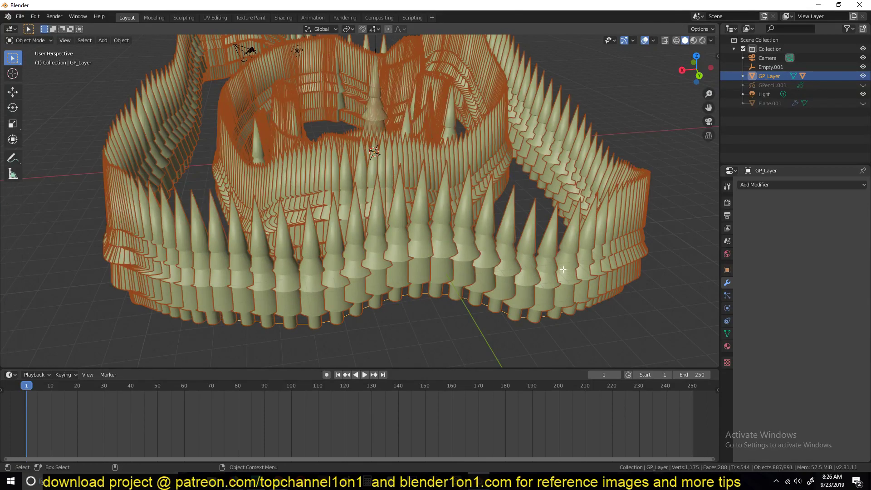
- Select all vertices of the smiley stroke mesh in Edit Mode and return to Object Mode
key(Tab)
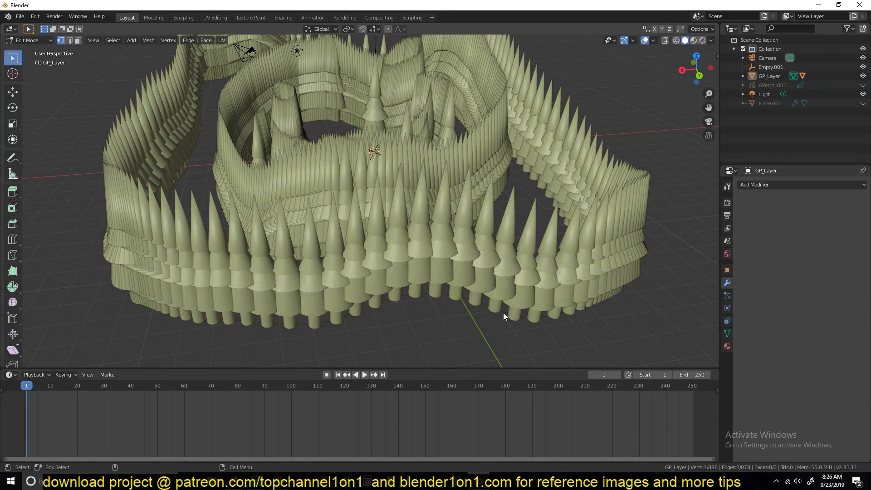
key(a)
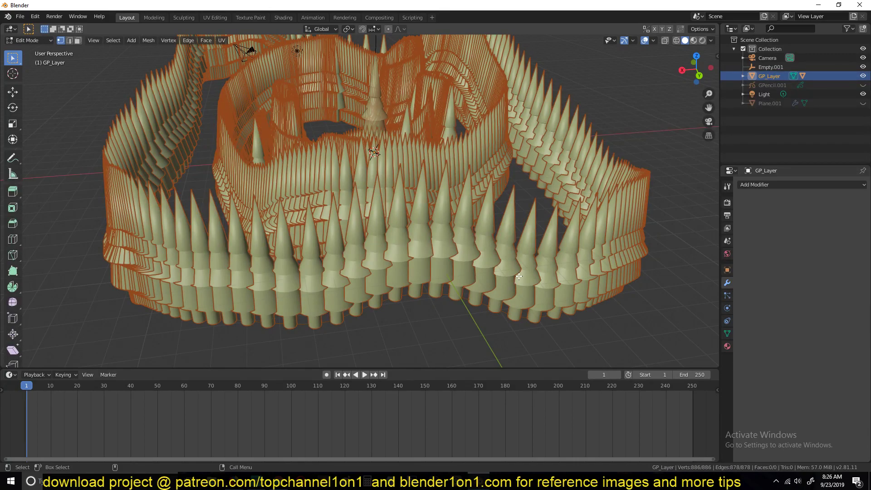
key(Tab)
key(Tab)
key(Tab)
key(Tab)
key(Tab)
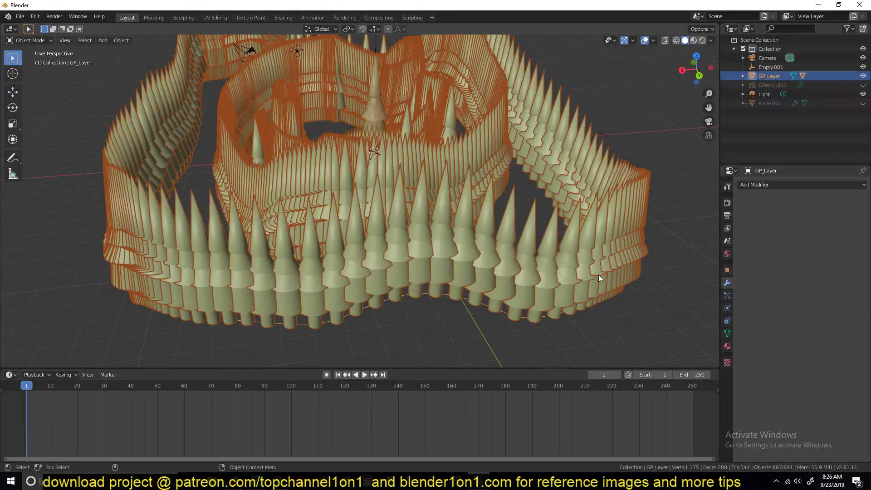
- Reveal all hidden objects, hide the terrain plane again, and deselect everything to view the dense trees
click(378, 123)
click(431, 181)
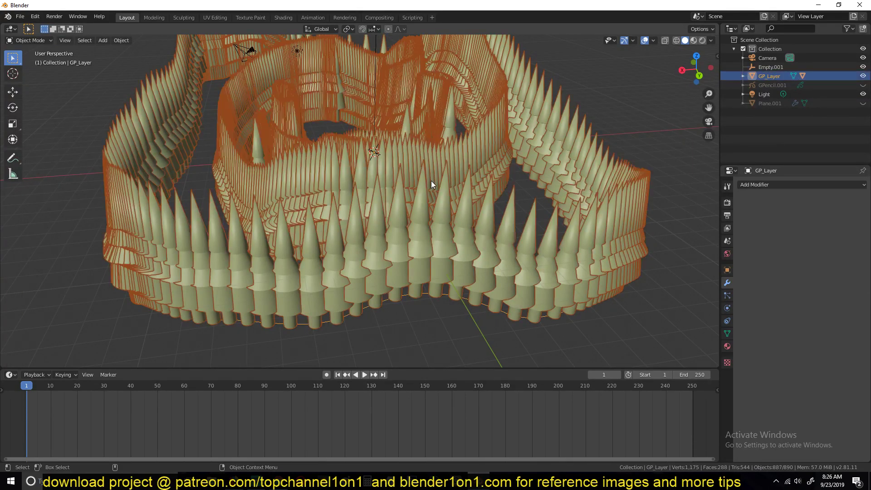
key(h)
key(alt+h)
click(457, 309)
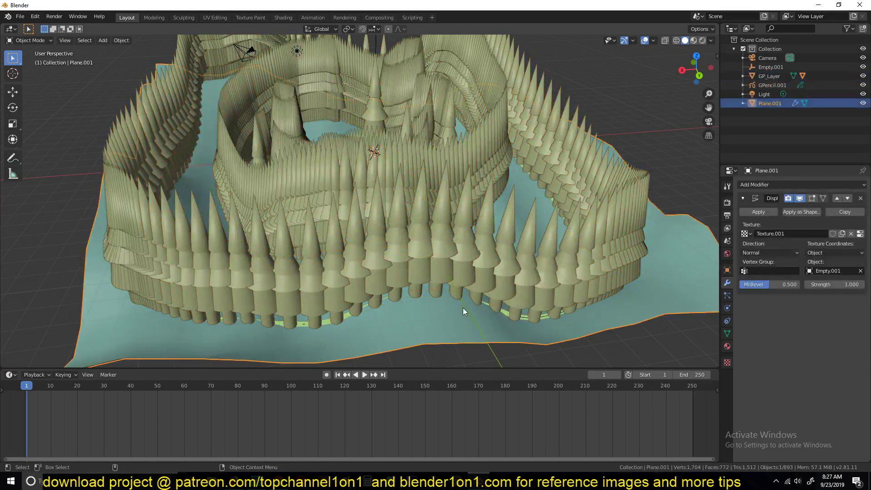
key(h)
click(496, 309)
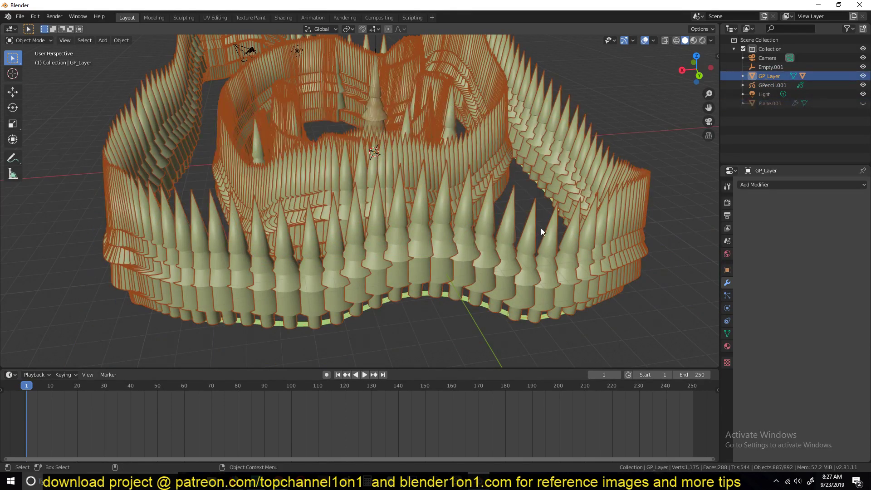
scroll(522, 218, down, 5)
key(alt+a)
scroll(500, 206, up, 5)
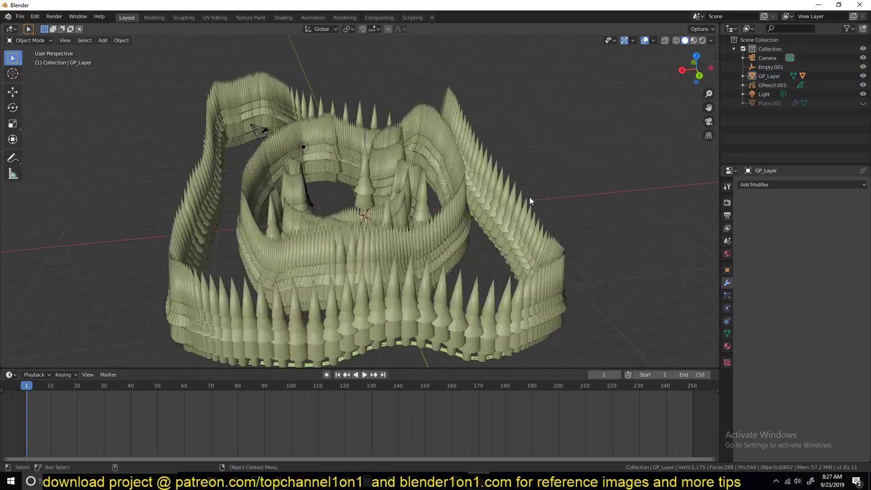
middle_drag(420, 154, 433, 182)
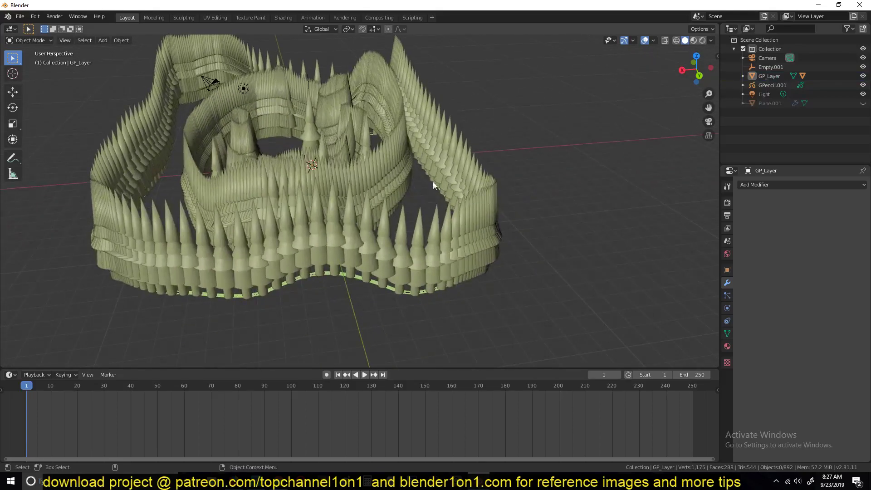
- Hide the GP_Layer stroke mesh with its instanced trees, leaving the grease pencil strokes visible
click(769, 78)
middle_drag(524, 122, 627, 111)
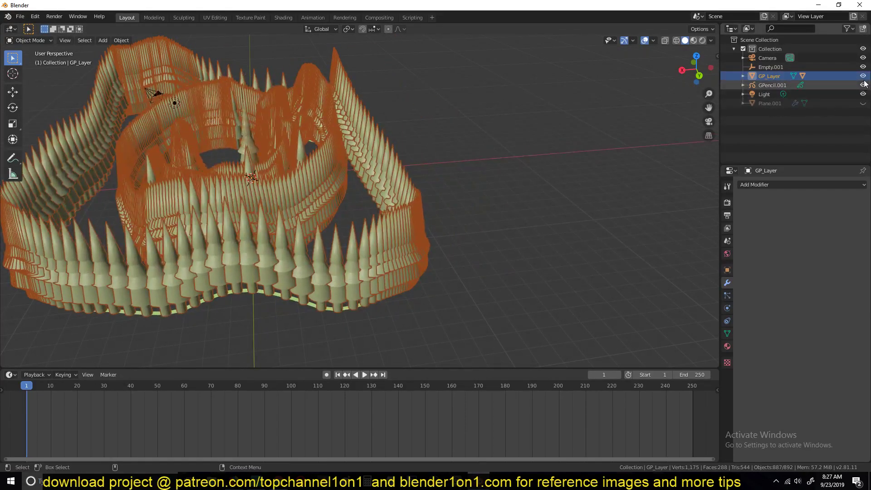
key(h)
- Convert the GPencil.001 strokes to a polygon curve
click(770, 85)
right_click(357, 217)
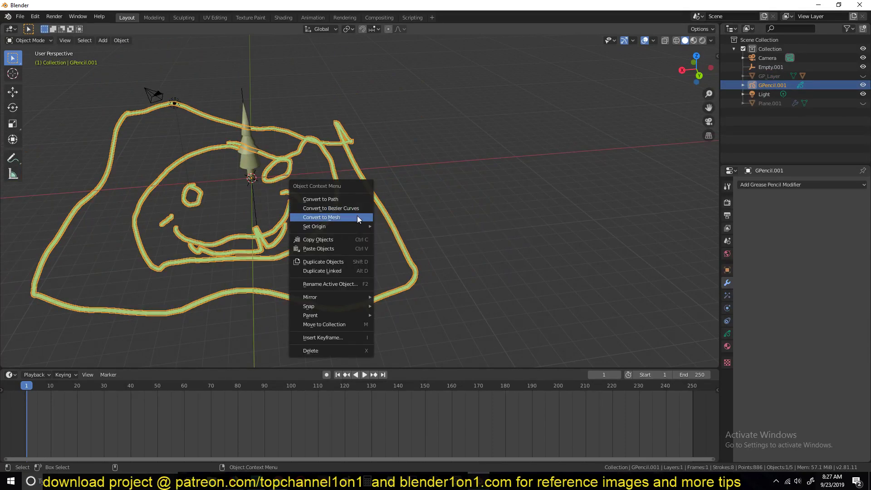
click(358, 217)
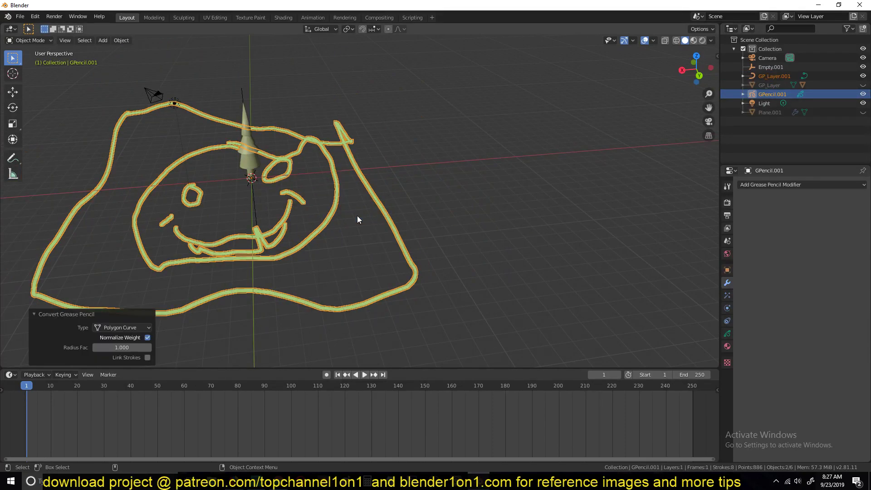
- Examine the points of the GPencil.001 strokes in Edit Mode and return to Object Mode
click(763, 95)
key(Tab)
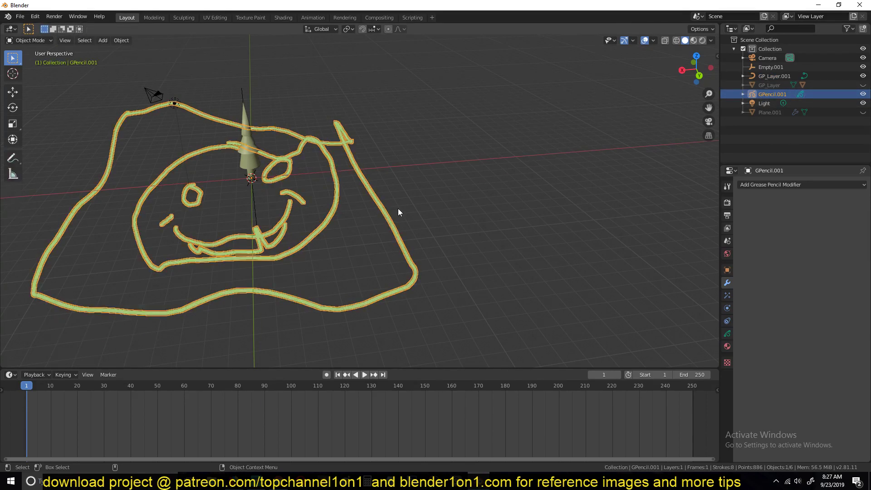
key(a)
scroll(399, 209, up, 6)
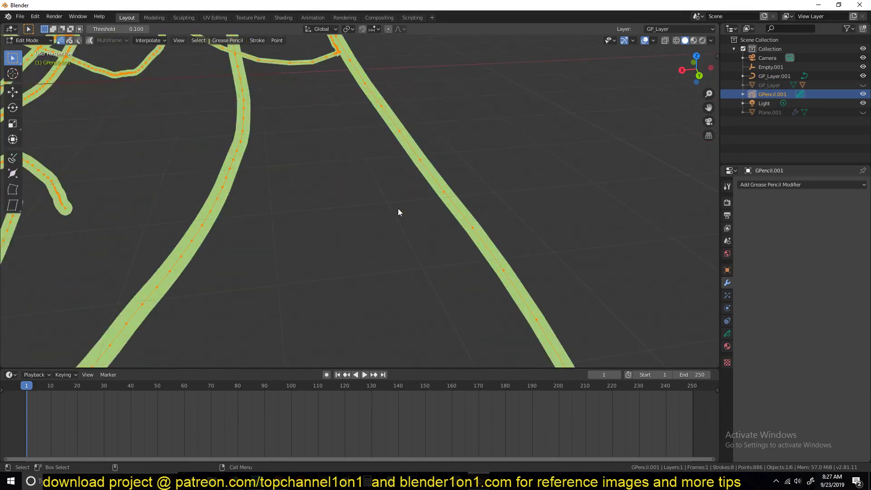
key(Tab)
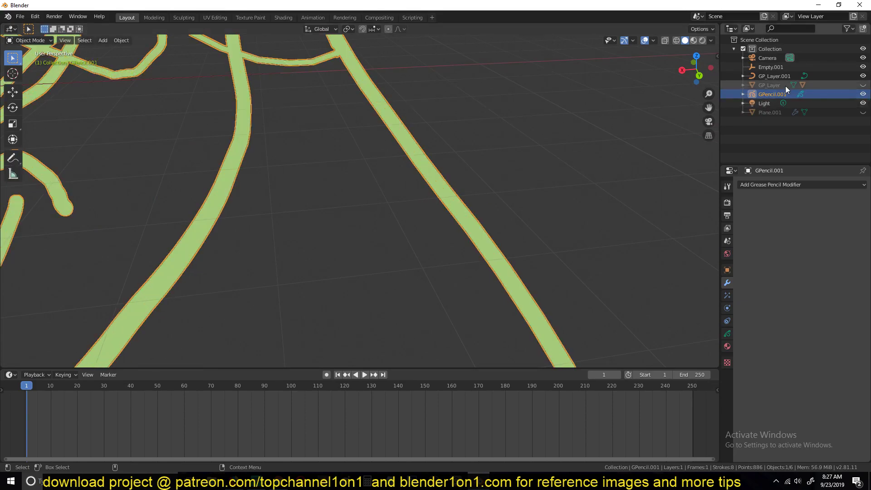
click(772, 85)
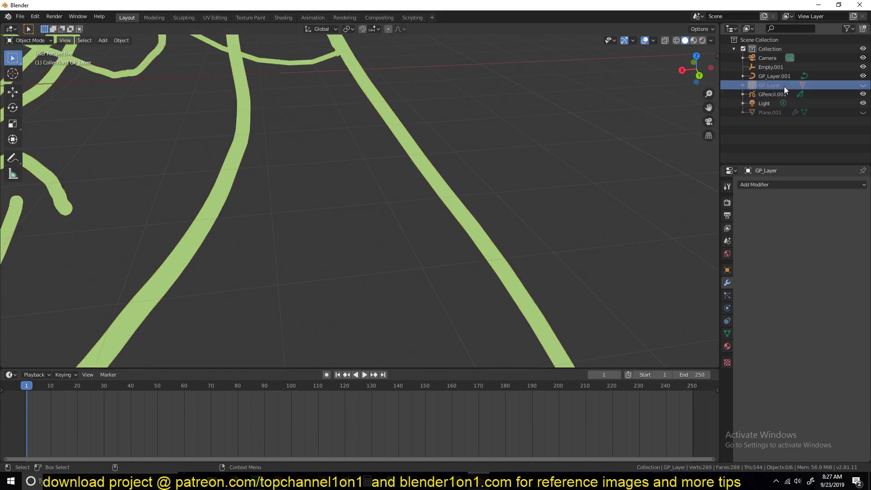
click(864, 85)
click(864, 85)
- Switch the viewport to wireframe and enter Edit Mode on the GP_Layer.001 curve
click(769, 75)
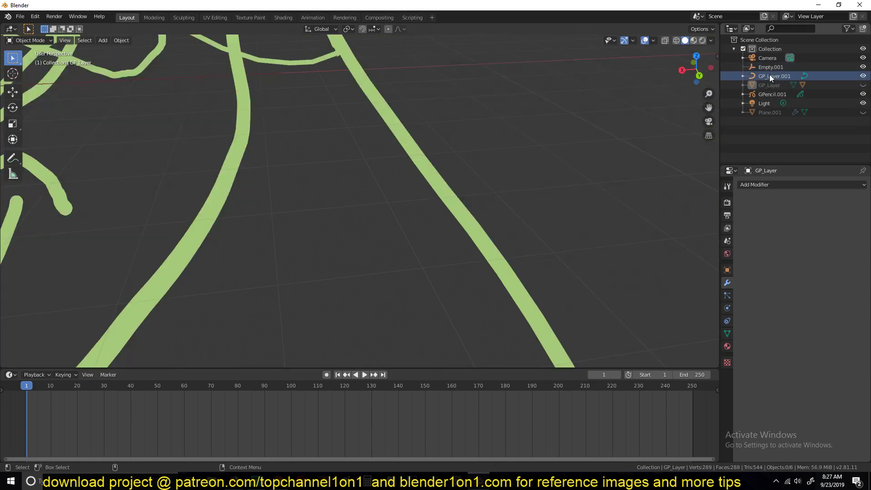
scroll(447, 152, down, 8)
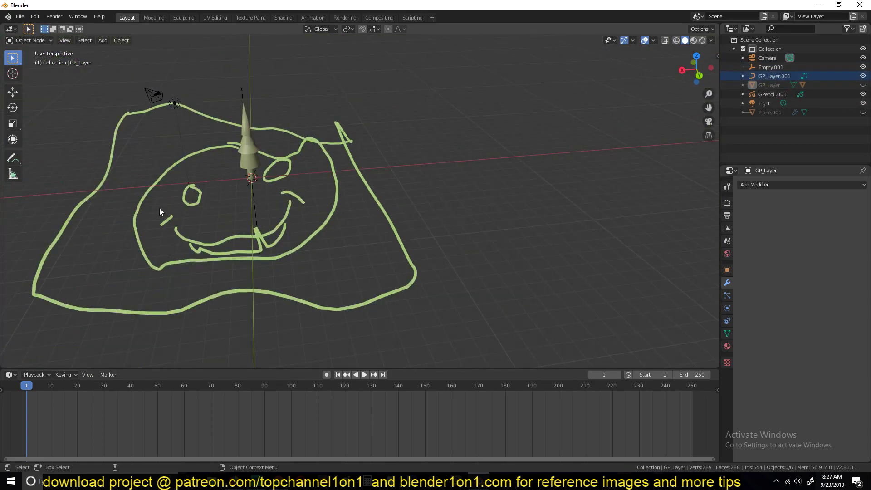
key(shift+z)
click(783, 75)
key(Tab)
scroll(412, 242, up, 3)
mouse_move(413, 241)
shift+middle_down()
mouse_move(459, 204)
mouse_move(475, 216)
shift+middle_up()
scroll(457, 204, down, 2)
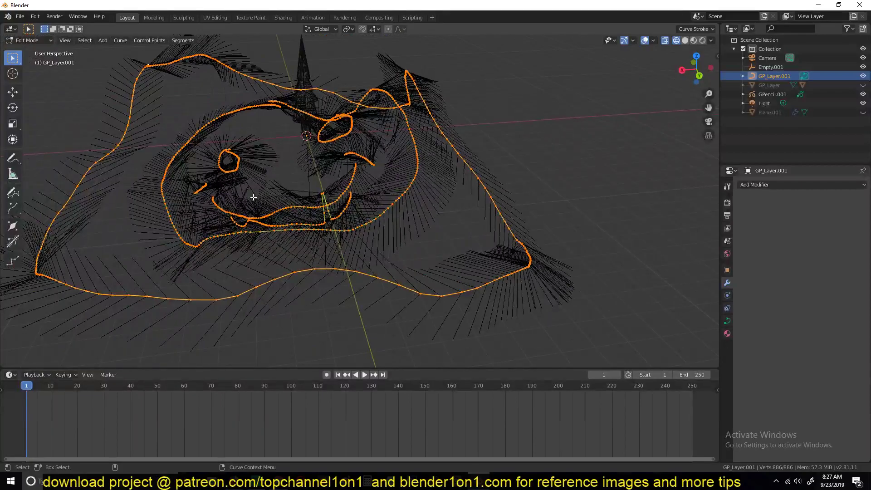
- Try to decimate the polygon curve with a ratio of 0.477
shift+middle_drag(254, 197, 368, 186)
right_click(237, 90)
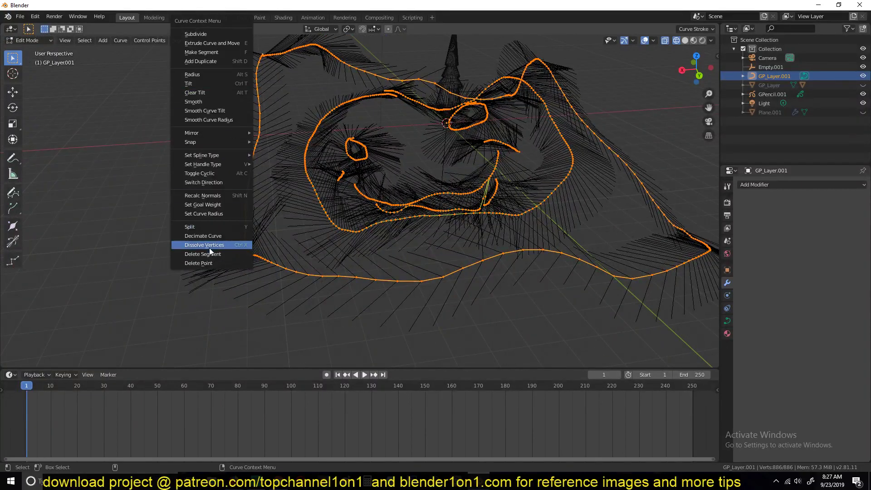
click(217, 237)
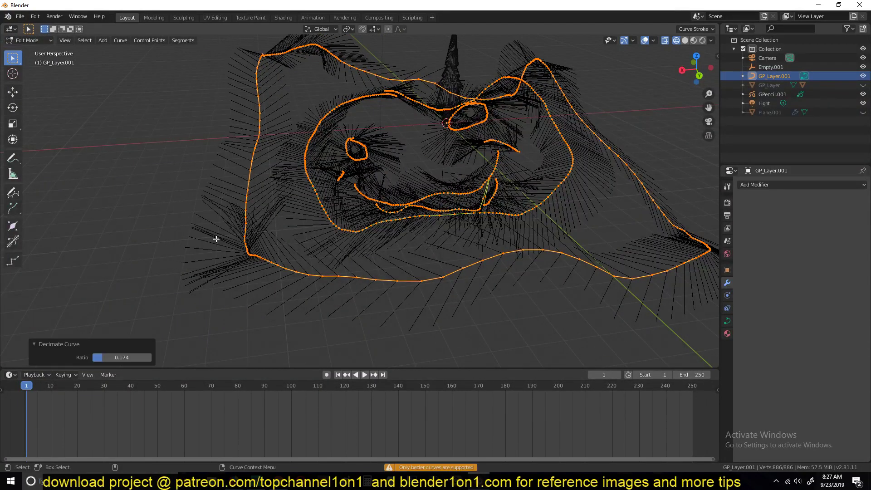
drag(94, 359, 120, 358)
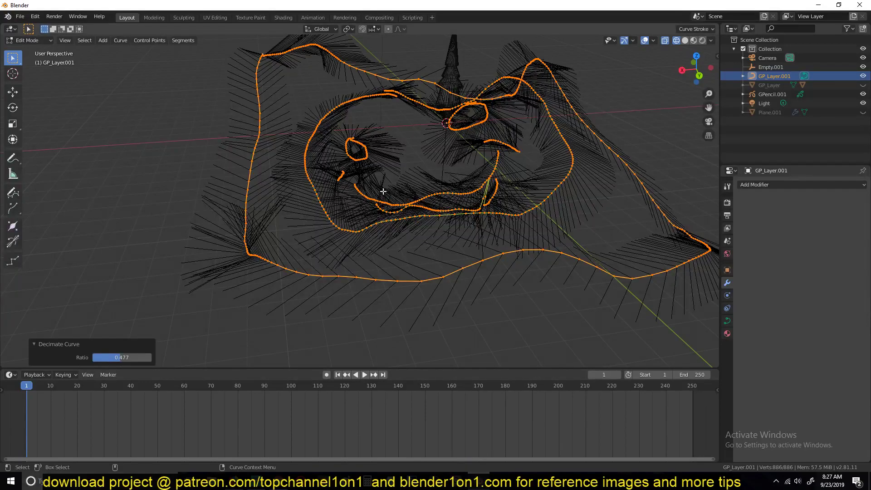
- Set the spline type of all selected curve splines to Bezier
key(v)
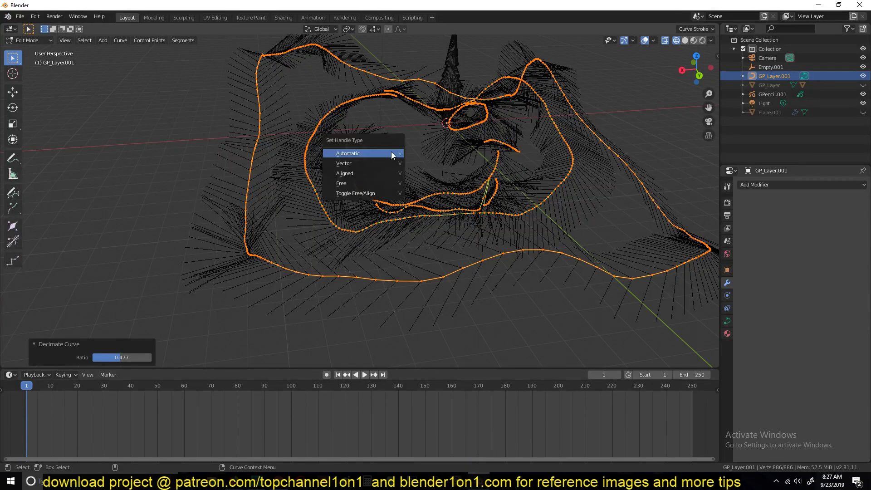
right_click(432, 160)
mouse_move(415, 146)
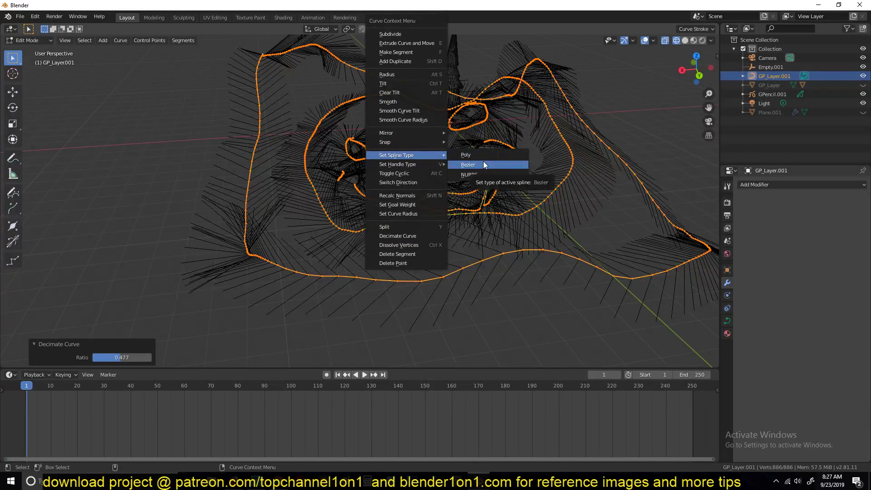
click(483, 164)
- Decimate the Bezier curve with a ratio of 0.318
scroll(319, 297, up, 3)
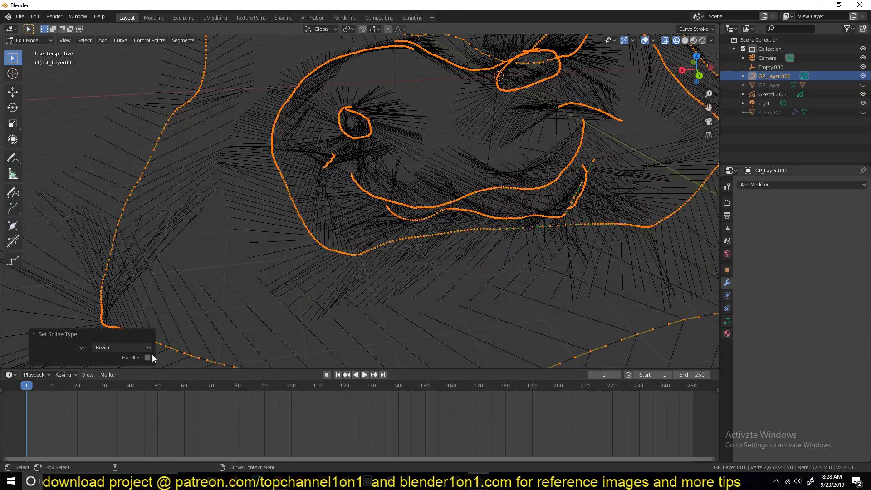
right_click(353, 243)
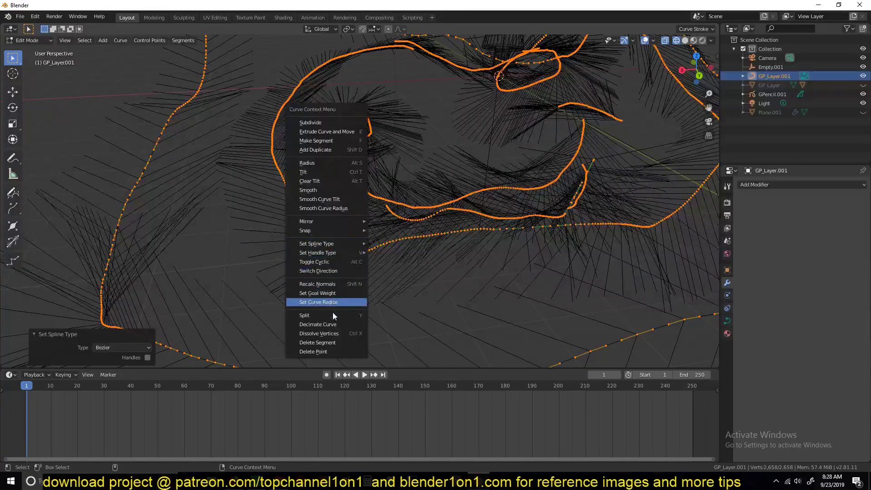
click(340, 326)
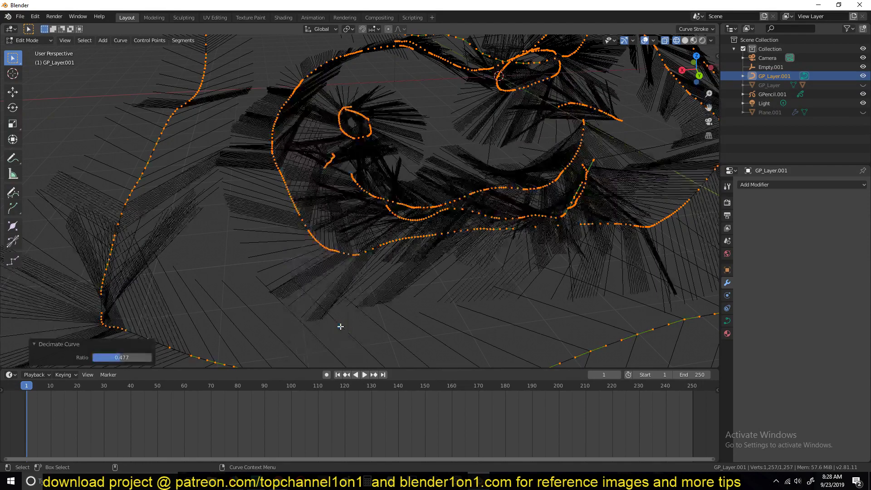
shift+middle_drag(335, 290, 395, 235)
drag(119, 357, 109, 357)
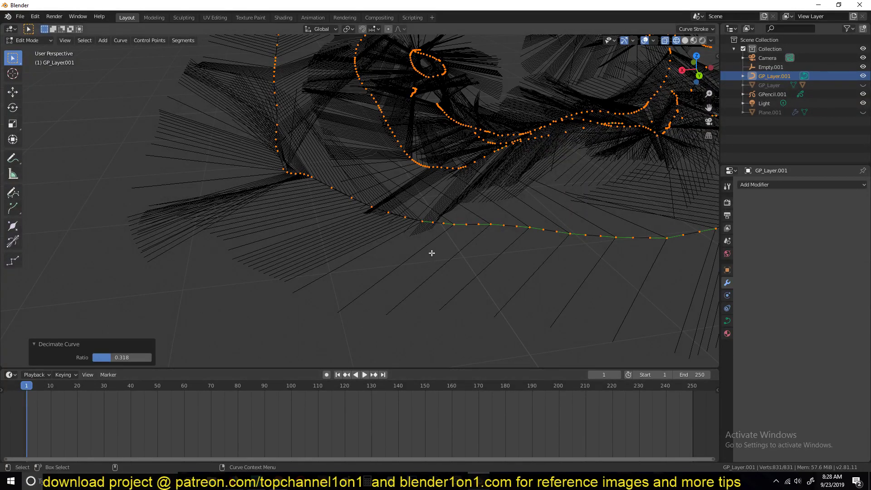
- Try dissolving the selected curve vertices, and undo the dissolve
scroll(457, 225, down, 2)
shift+middle_drag(457, 226, 408, 259)
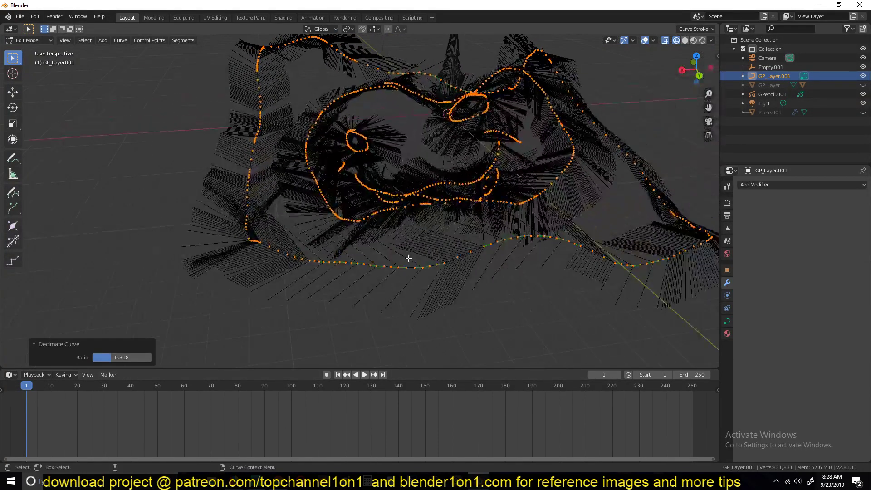
right_click(240, 217)
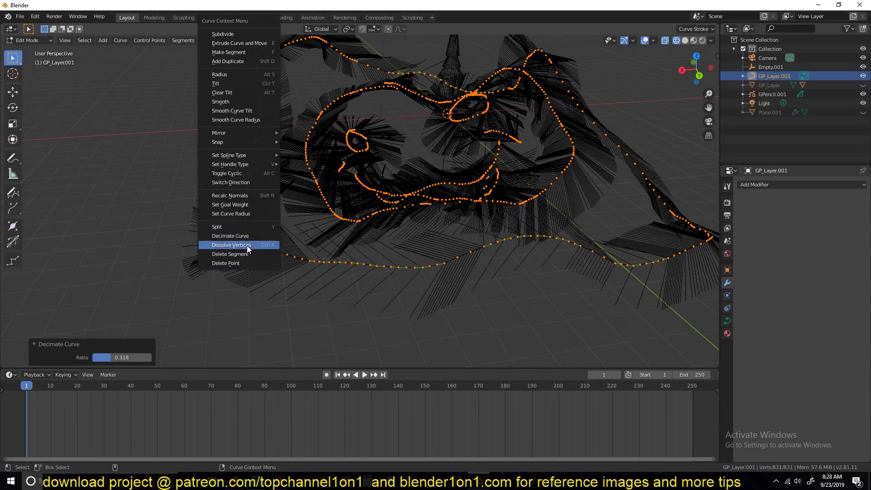
click(254, 244)
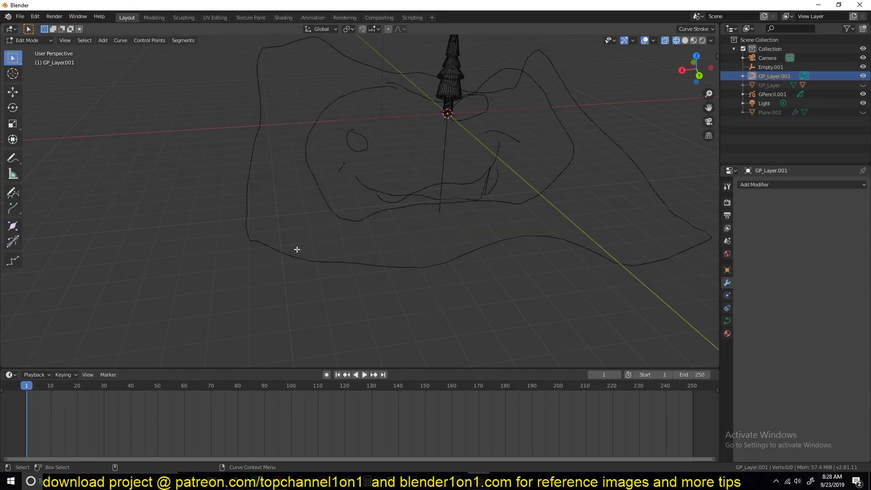
key(ctrl+z)
- Decimate the already reduced curve a second time with a ratio of 0.288
right_click(403, 266)
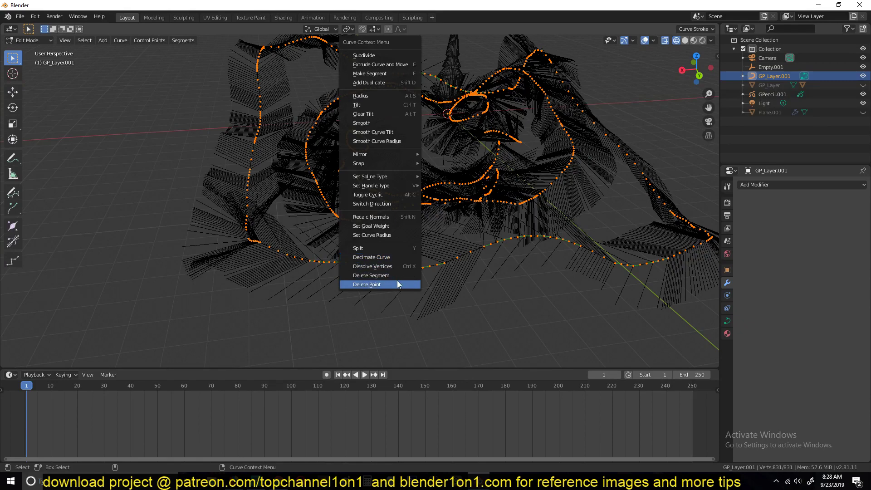
click(396, 257)
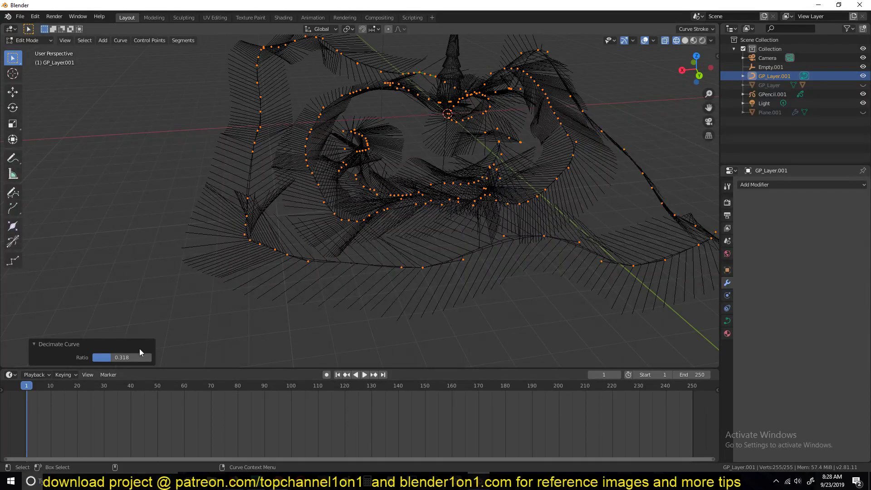
scroll(304, 275, up, 3)
shift+middle_drag(304, 275, 385, 227)
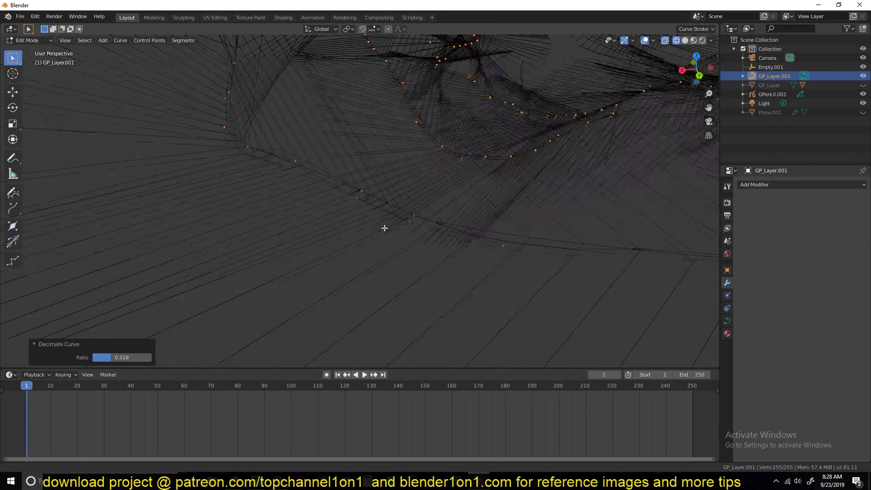
scroll(460, 196, down, 3)
key(KP_Decimal)
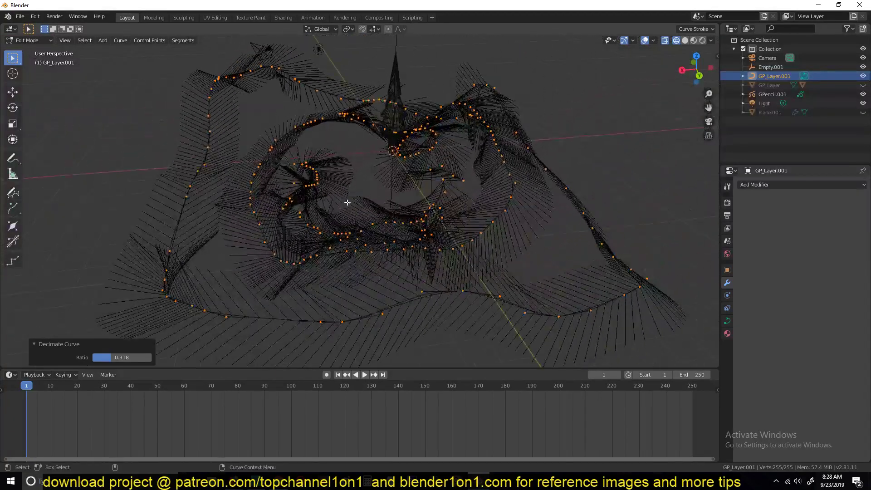
mouse_move(111, 358)
mouse_down()
mouse_move(136, 358)
mouse_move(92, 358)
mouse_move(111, 361)
mouse_up()
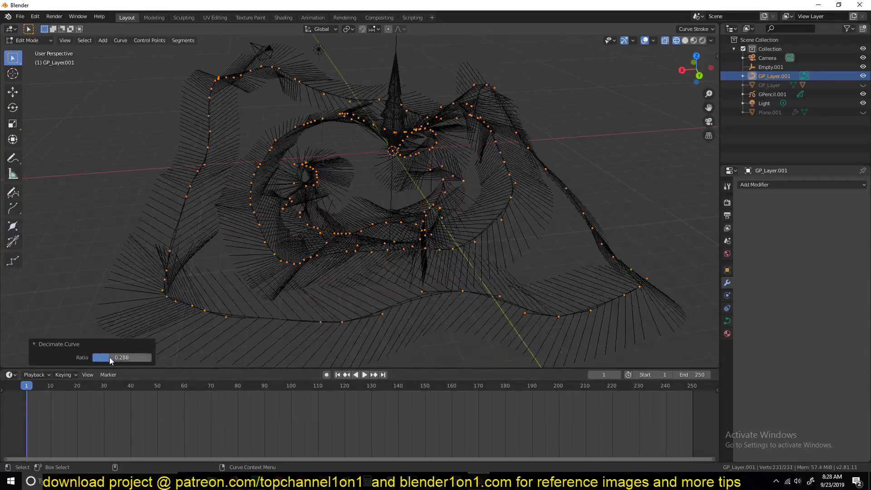
- Return to Object Mode and lower the GP_Layer.001 curve's preview resolution
key(Tab)
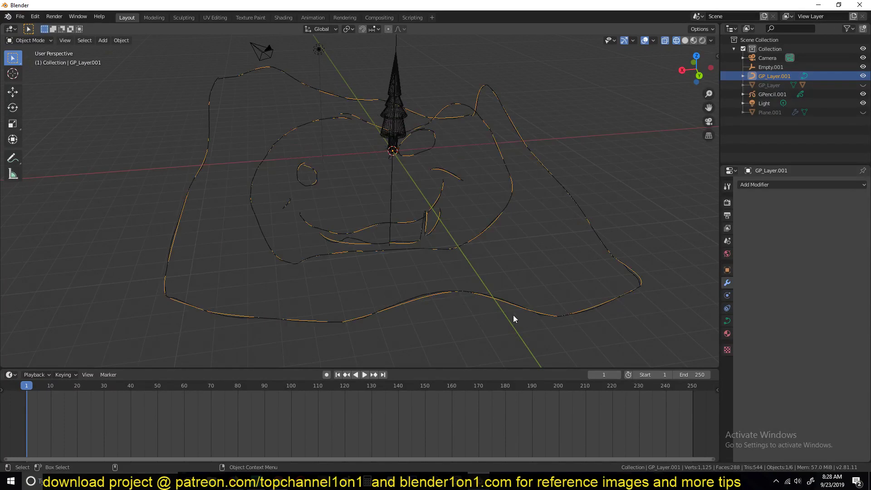
click(728, 321)
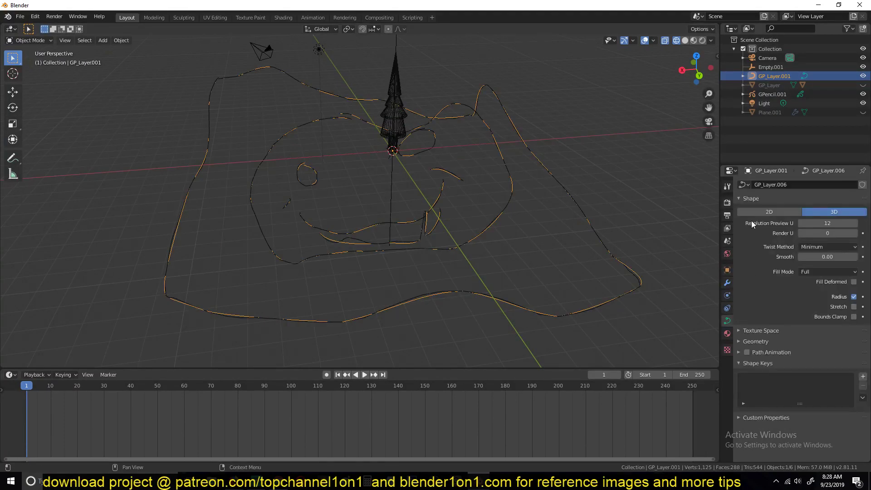
drag(839, 224, 805, 223)
- Delete the GP_Layer.001 curve and select the GPencil.001 strokes
key(x)
click(508, 276)
click(505, 296)
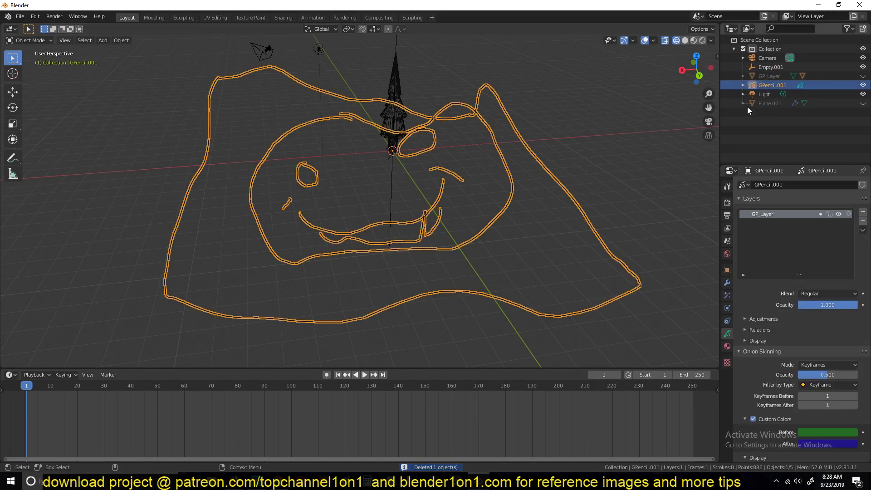
- Unhide the GP_Layer mesh with its tree instances and open it in Edit Mode
click(863, 75)
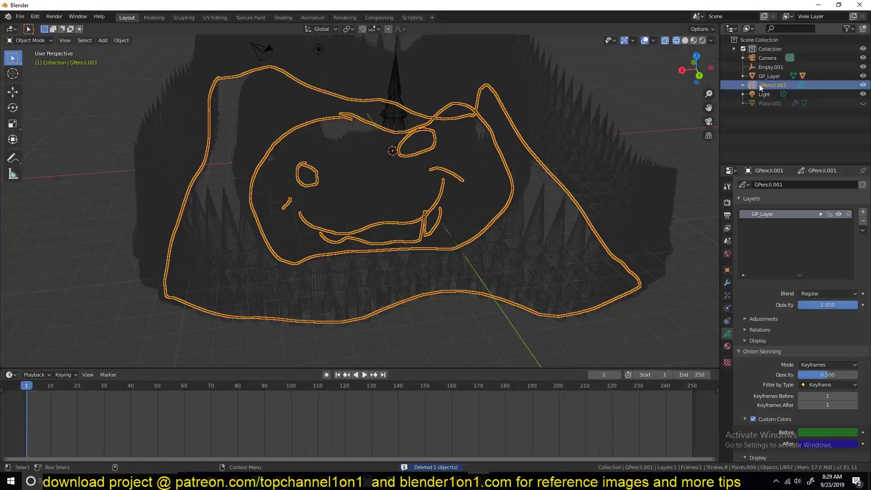
click(770, 76)
key(Tab)
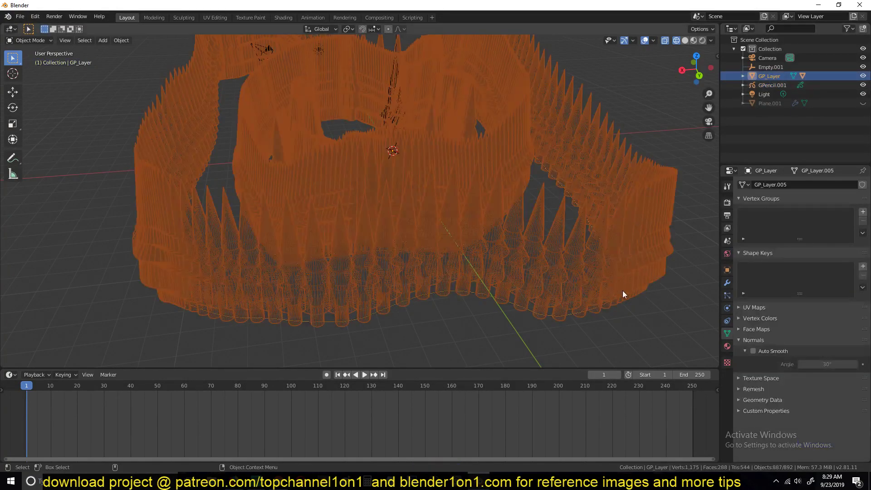
- Merge all vertices of the GP_Layer mesh by distance, with a merge distance of 1.13 m
key(a)
right_click(541, 238)
mouse_move(543, 244)
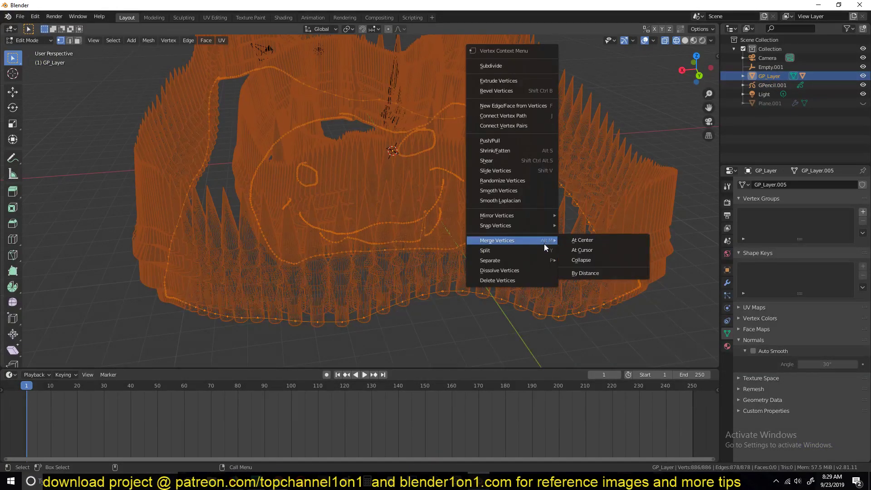
click(593, 271)
drag(123, 348, 90, 347)
- Switch the viewport to Solid shading, return GP_Layer to Object Mode and deselect it
key(z)
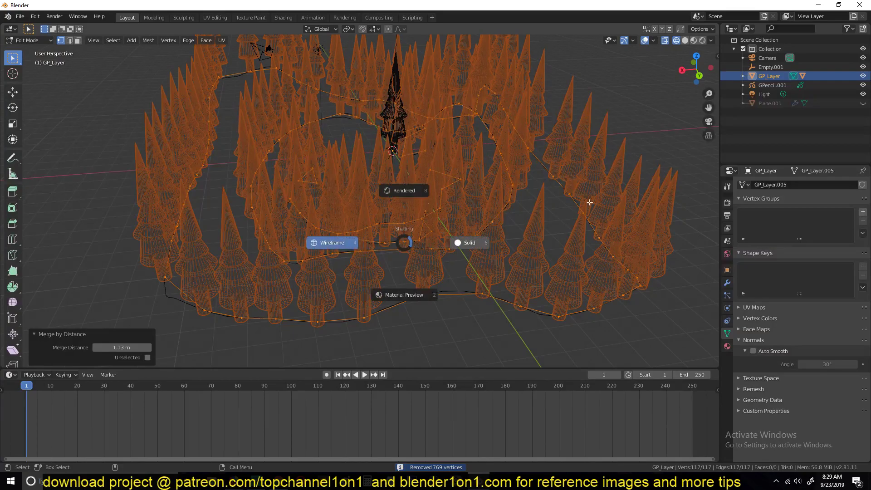
click(467, 244)
mouse_move(584, 171)
middle_down()
mouse_move(457, 222)
mouse_move(456, 214)
middle_up()
scroll(455, 193, down, 5)
click(413, 194)
key(Tab)
middle_drag(413, 194, 304, 191)
click(480, 178)
scroll(528, 170, up, 3)
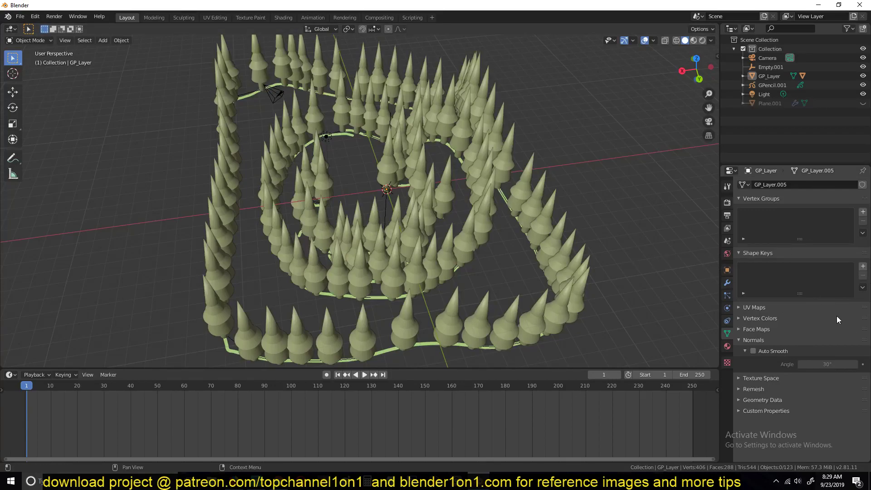
- Unhide all hidden objects to bring back the terrain plane beneath the trees
middle_drag(309, 117, 388, 76)
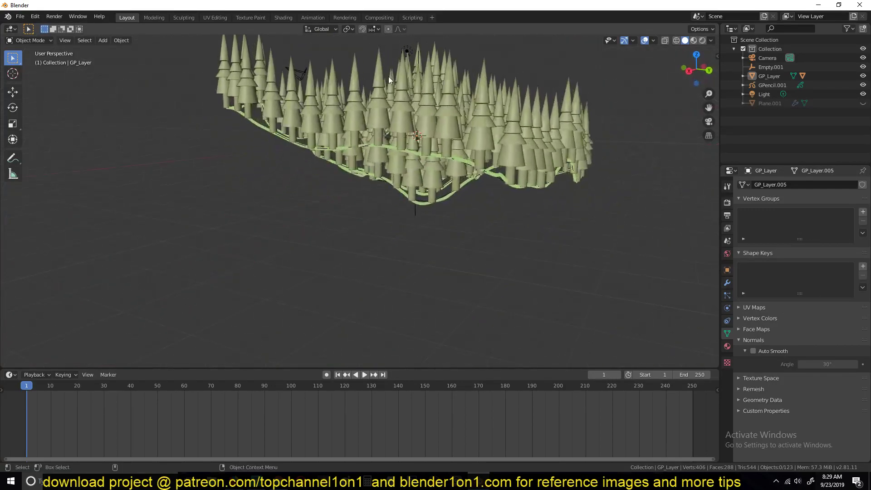
key(alt+h)
middle_drag(510, 126, 442, 194)
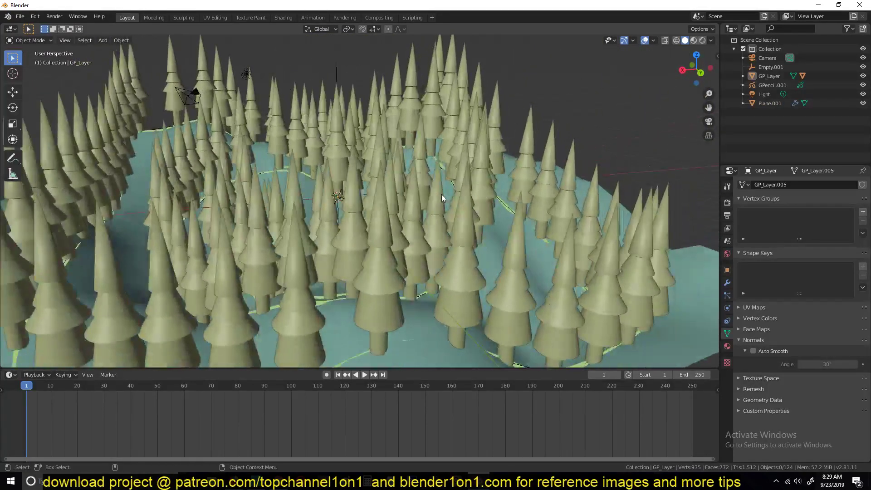